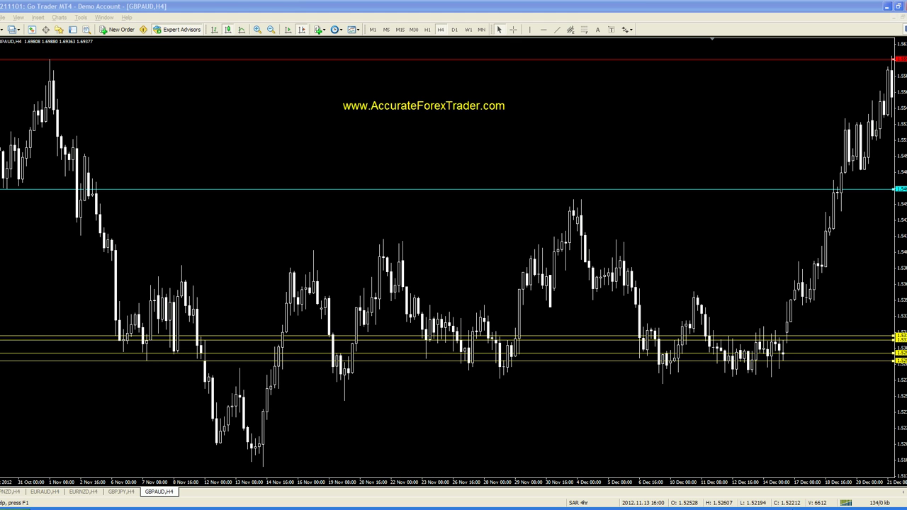
Step: Draw a trend line from the 7 November swing low up to the 9 November swing high
middle_click(190, 105)
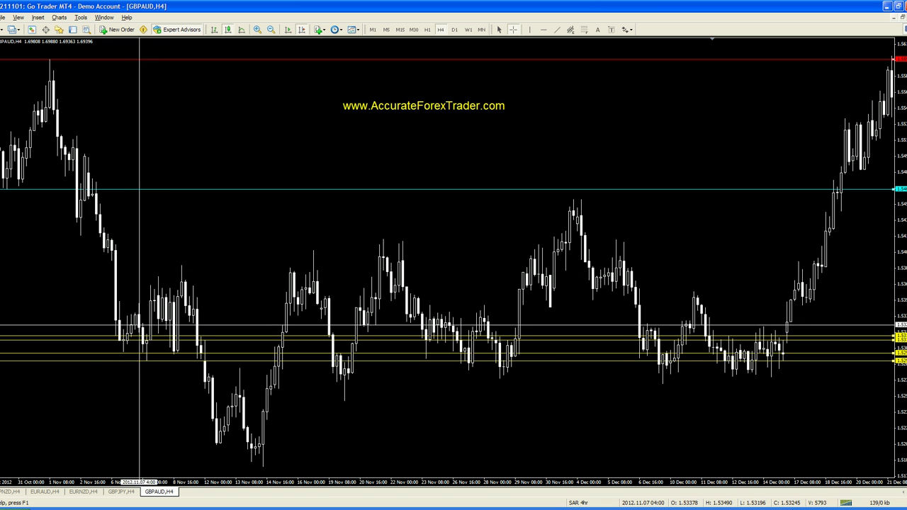
key("Escape")
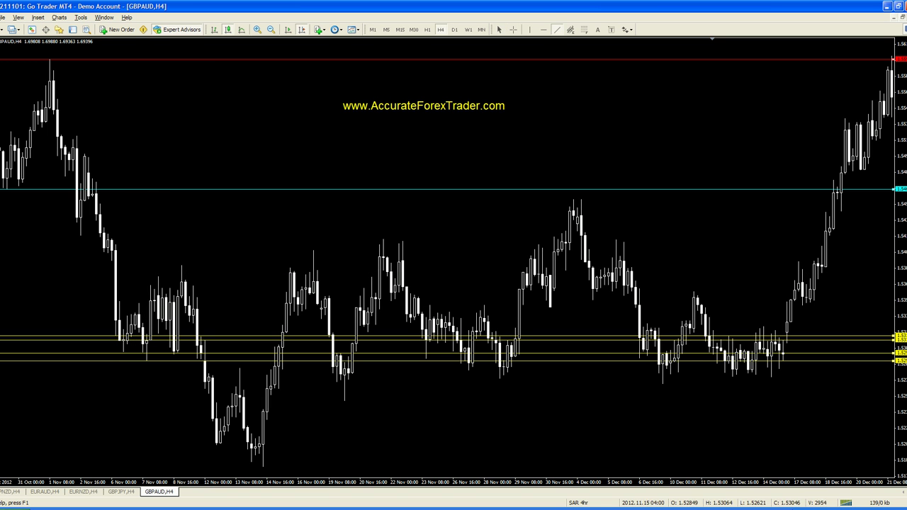
left_click_drag(146, 360, 178, 286)
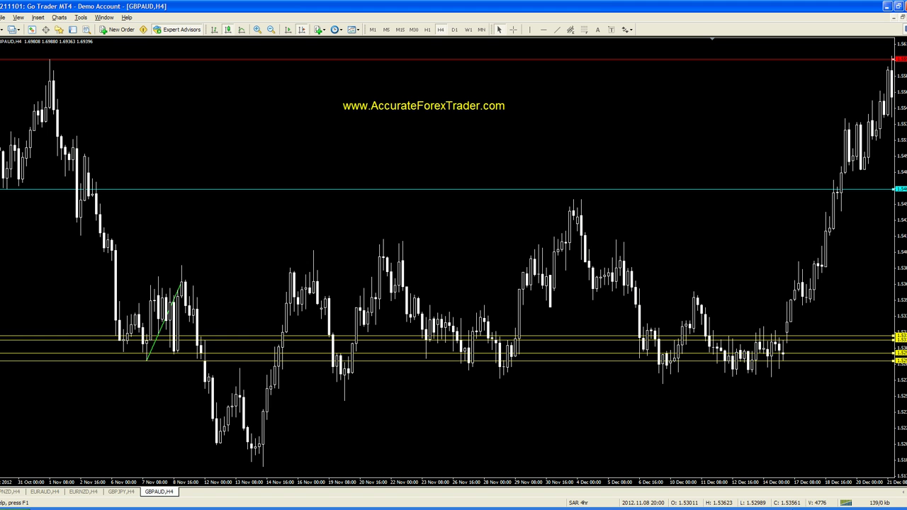
Step: Move the red horizontal line from the chart's upper edge down to the 8 November swing high
middle_click(174, 333)
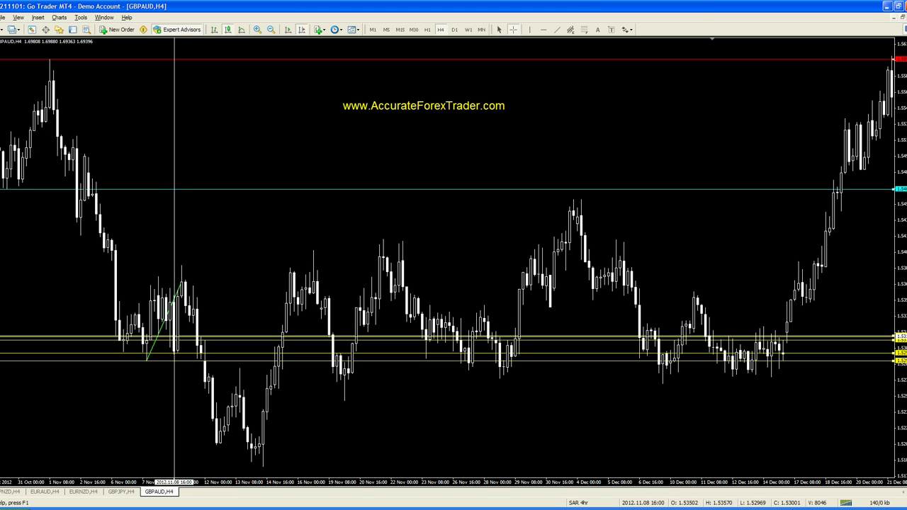
middle_click(206, 338)
left_click_drag(217, 58, 205, 276)
middle_click(204, 275)
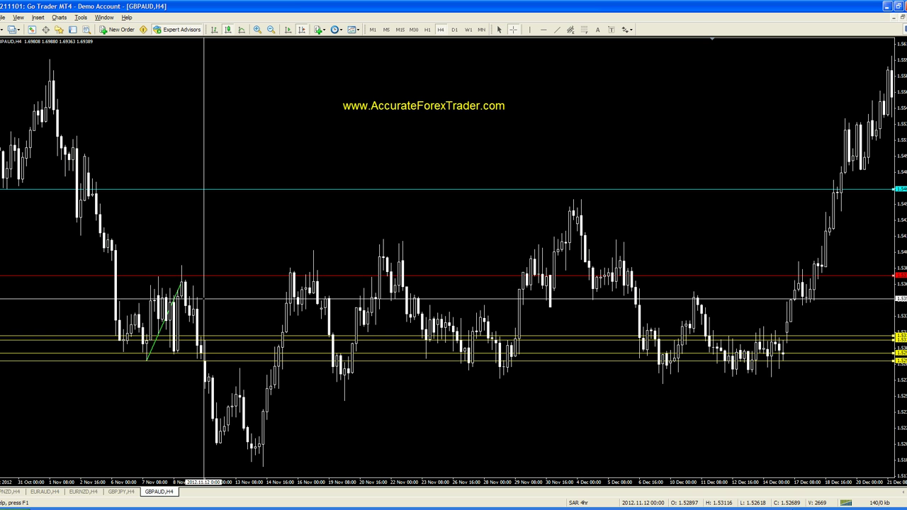
Step: Measure the distance from the red line up to the cyan line, and from the cyan line down to the 7 November low
left_click_drag(204, 207, 226, 190)
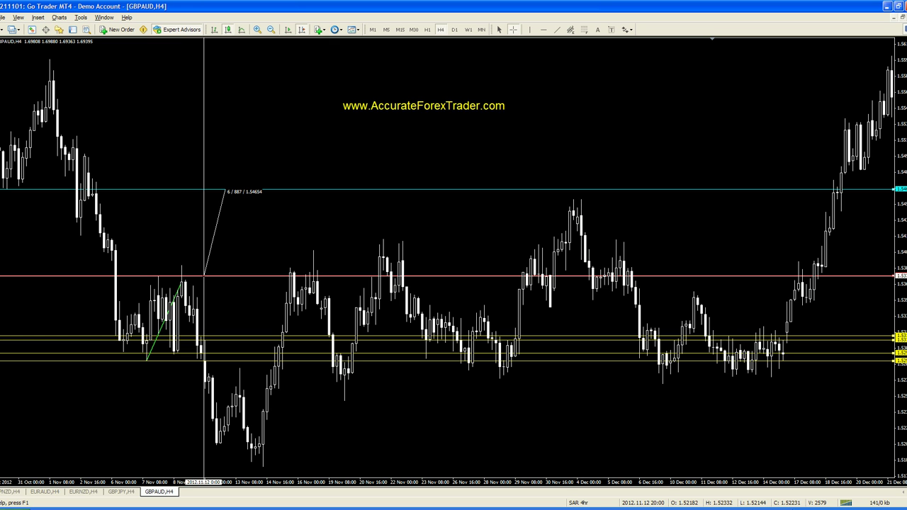
left_click_drag(225, 190, 226, 190)
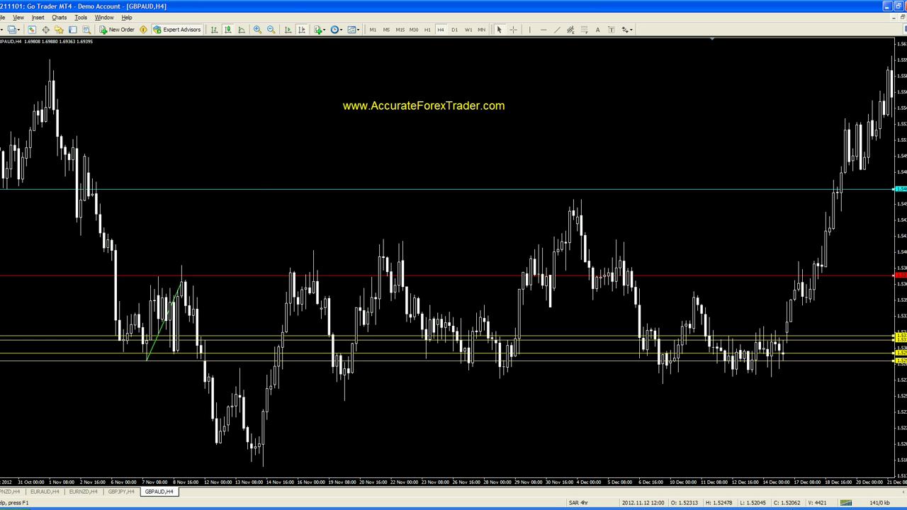
key("ctrl+f")
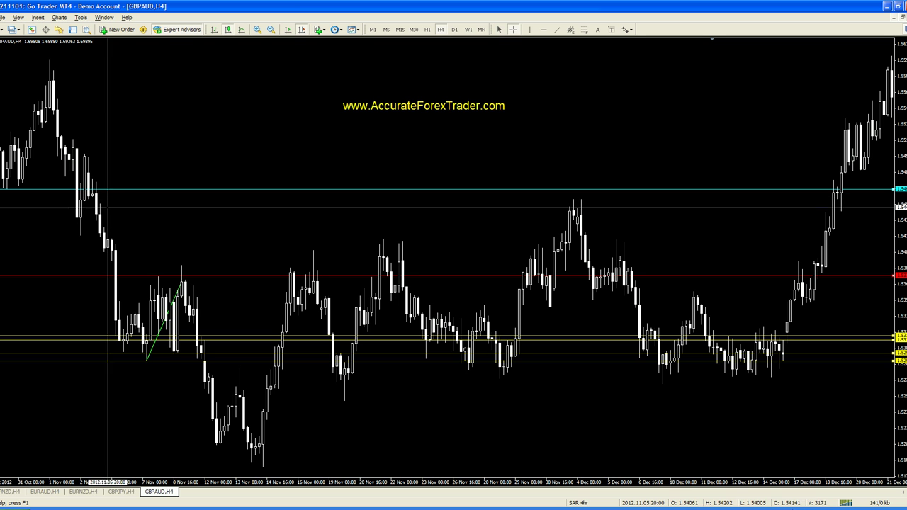
left_click_drag(106, 192, 145, 360)
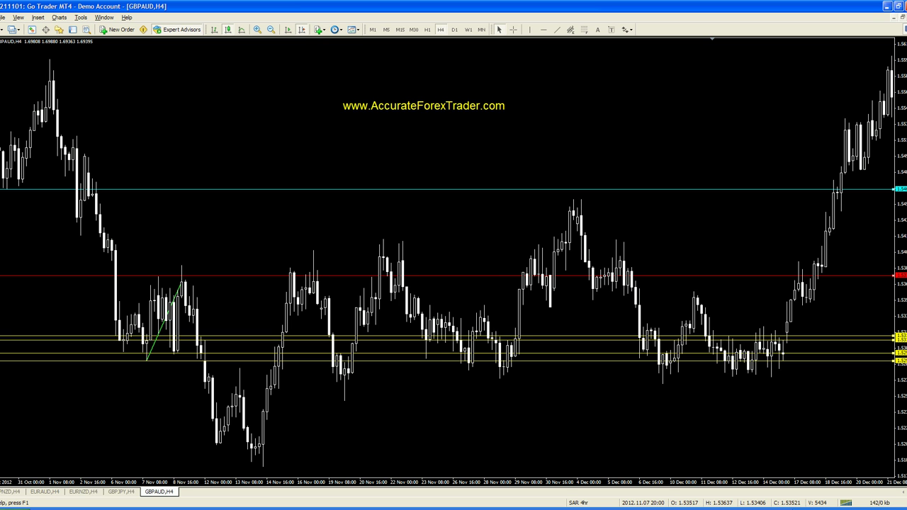
Step: Delete the green trend line and move the lowest yellow line up to the 9 November swing high
right_click(156, 341)
left_click(180, 378)
left_click_drag(162, 360, 158, 266)
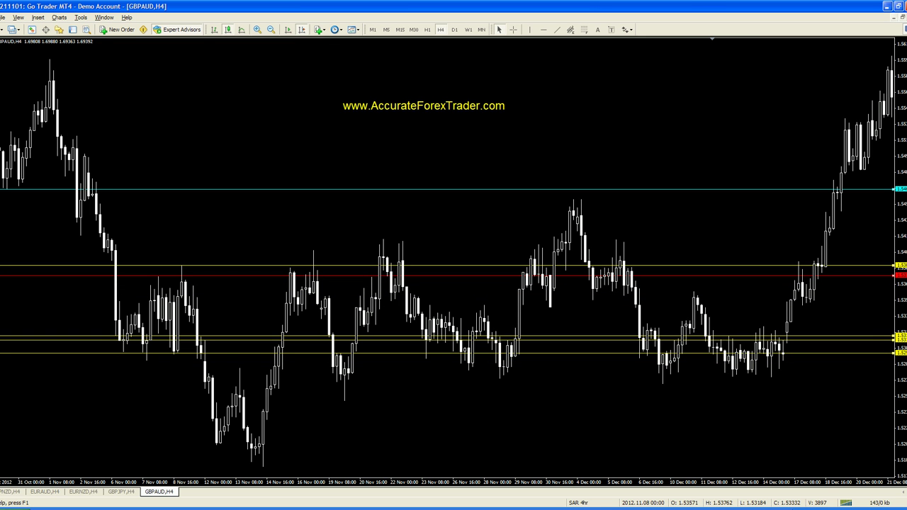
Step: Move the red line down to the 7 November low and the cyan line down to the 8 November swing high
left_click_drag(185, 275, 184, 361)
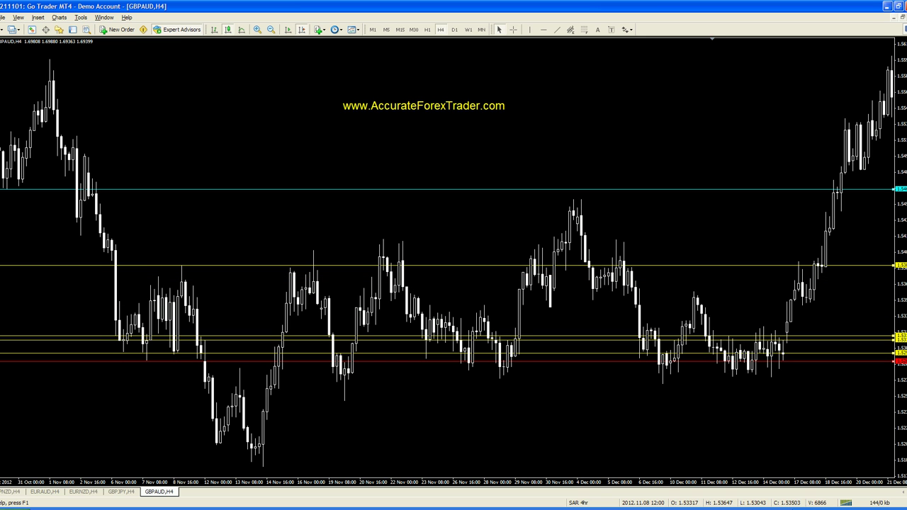
left_click_drag(184, 188, 173, 274)
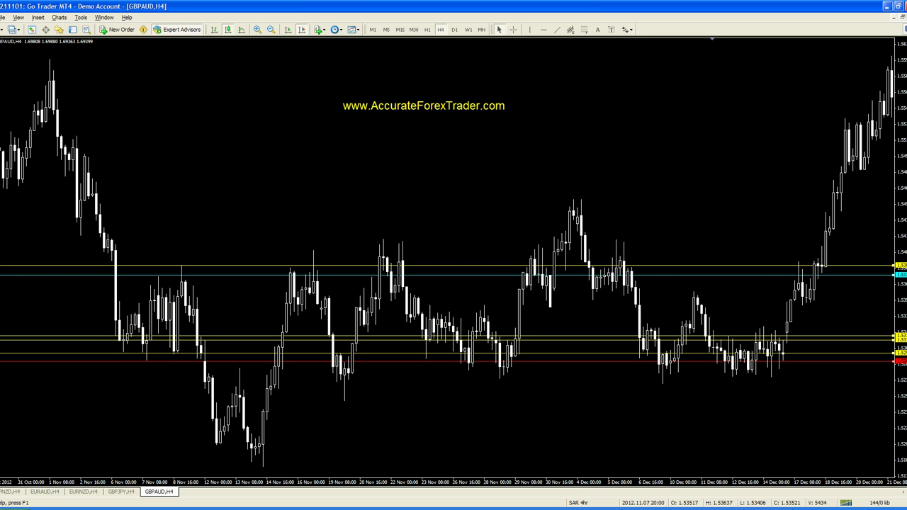
Step: Move the three lower yellow lines above the cyan line, the lowest at the chart's early December high and the others slightly higher
left_click_drag(177, 335, 177, 189)
left_click_drag(177, 339, 177, 184)
left_click_drag(177, 353, 177, 199)
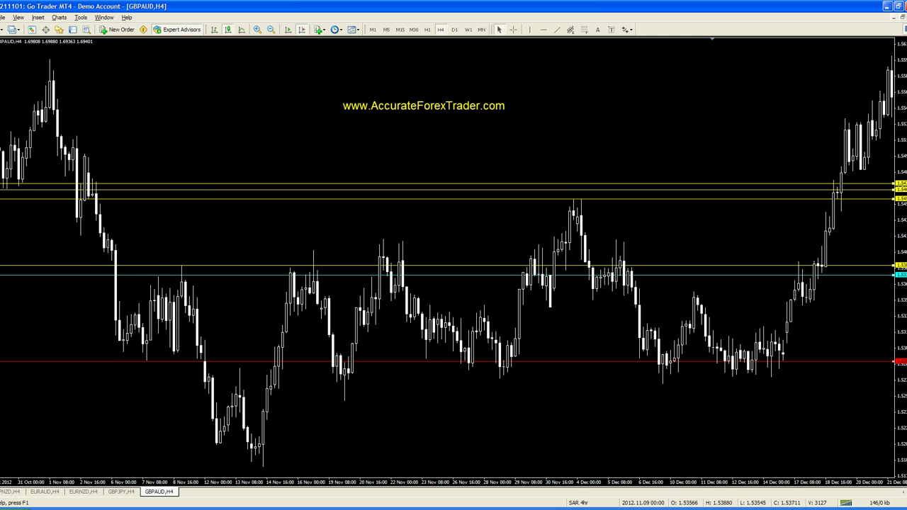
Step: Measure the distance between the red line and the cyan line
key("ctrl+f")
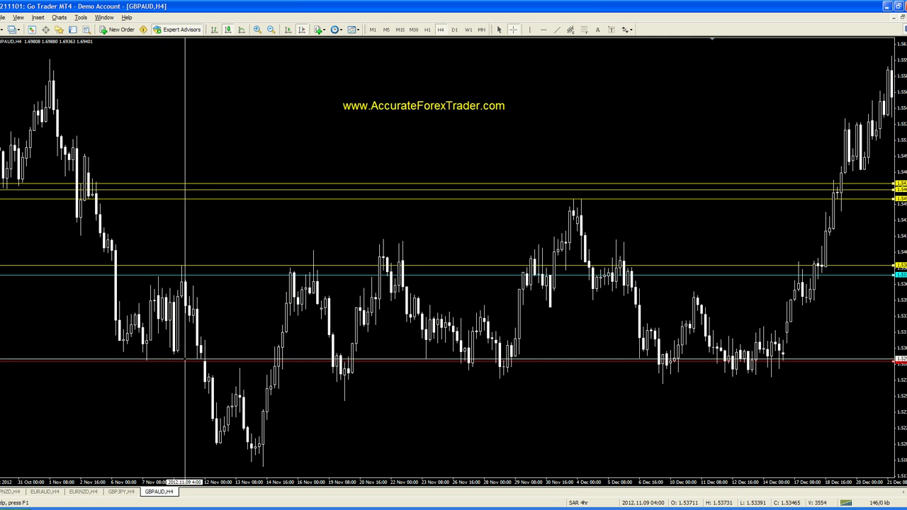
left_click_drag(184, 362, 226, 277)
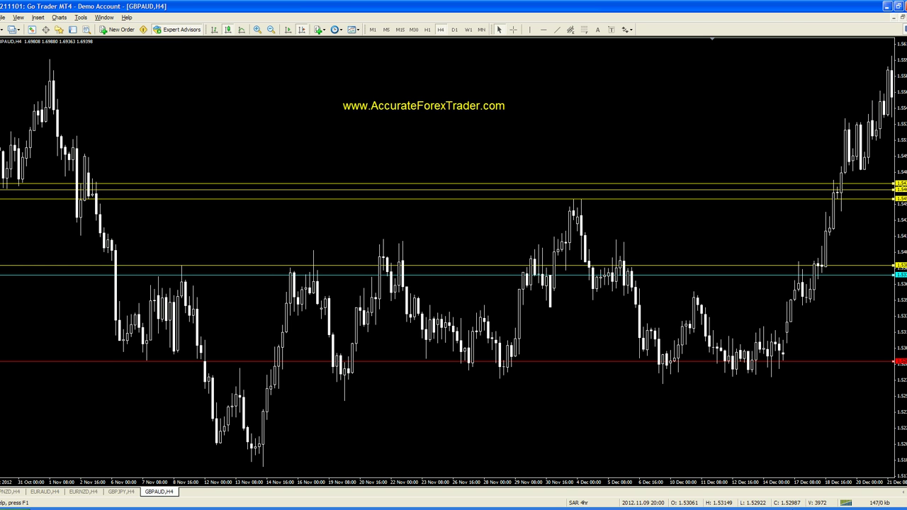
Step: Reposition the levels for a downward move: red line at the 9 November high, cyan line at the 7 November low, four yellow lines below it
left_click_drag(207, 266, 194, 362)
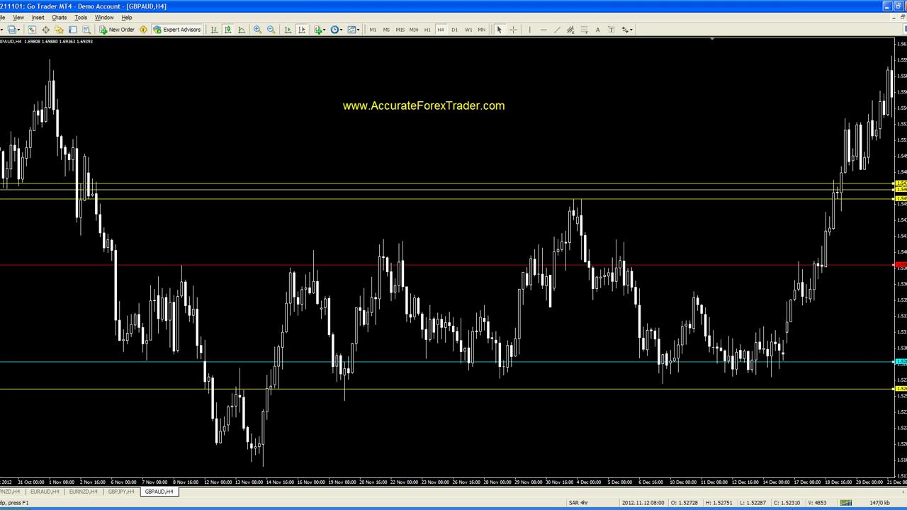
left_click_drag(216, 199, 186, 394)
left_click_drag(208, 190, 163, 421)
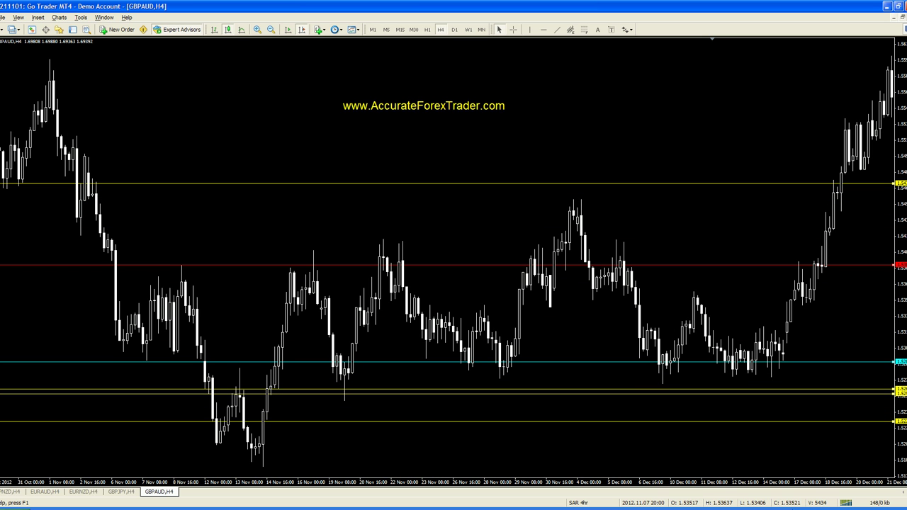
left_click_drag(209, 184, 164, 445)
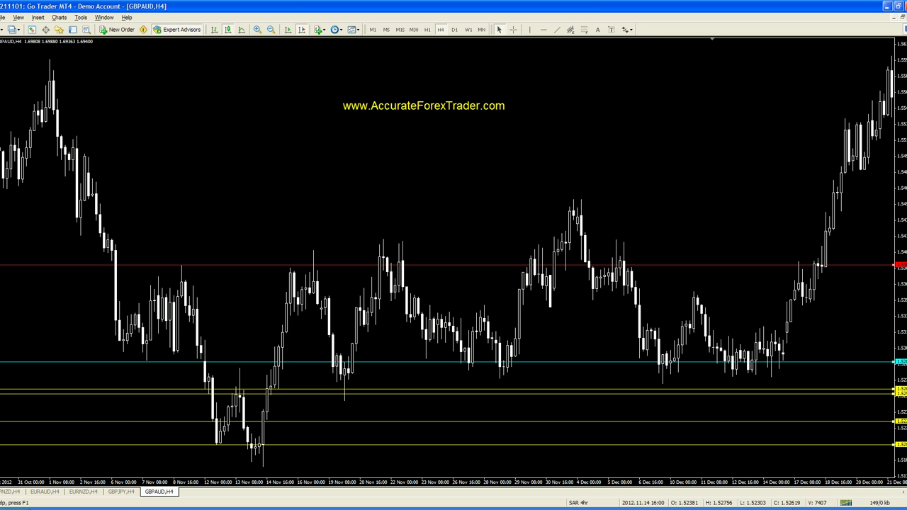
Step: Draw a trend line from the 12 November low up through the 13 November rebound and check it with the crosshair
left_click(557, 29)
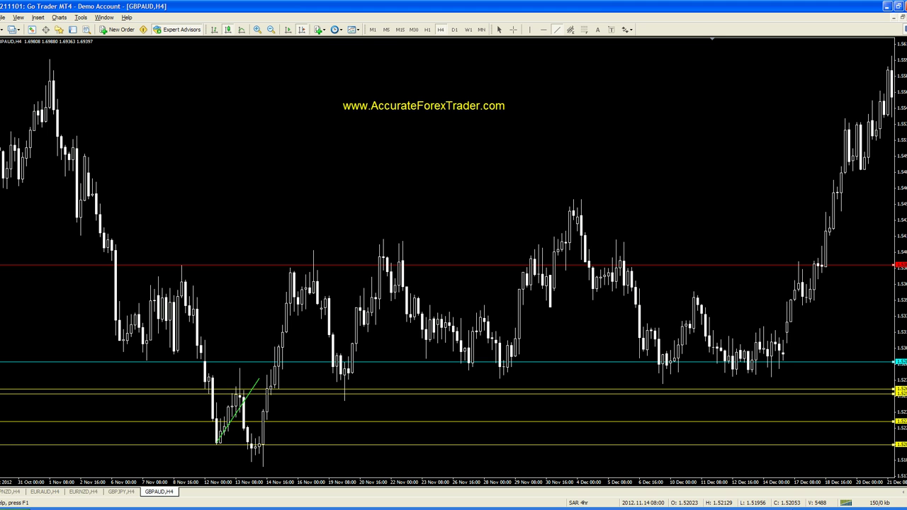
left_click_drag(217, 443, 260, 378)
middle_click(233, 382)
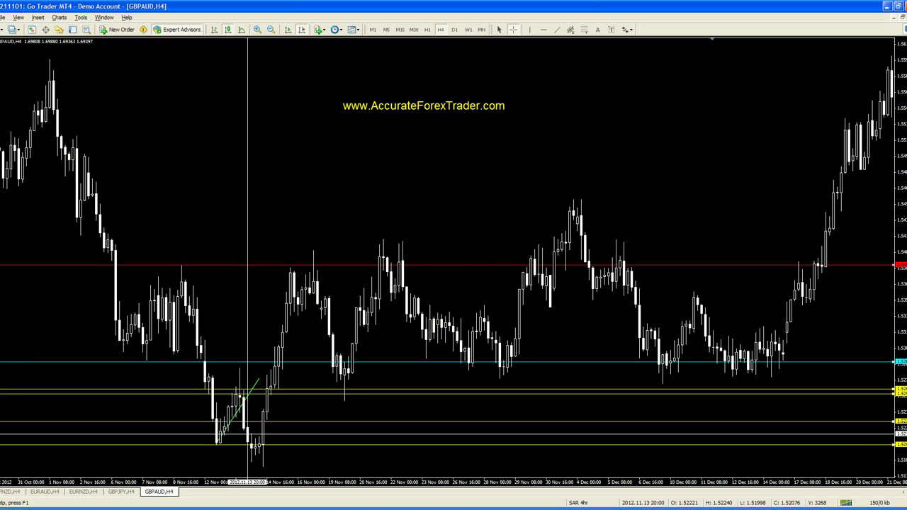
left_click(219, 451)
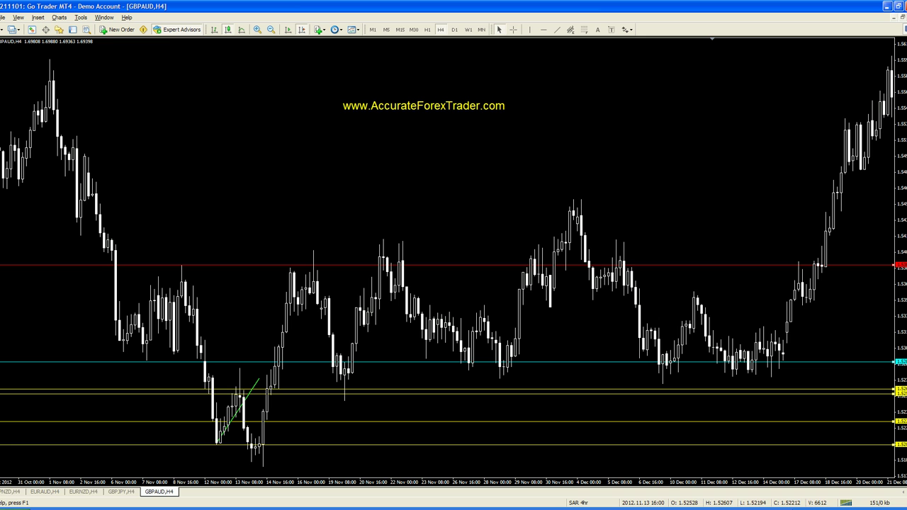
Step: Lower the red line to the 13 November high and move the three upper yellow lines down around the 14 November lows
left_click_drag(262, 265, 225, 368)
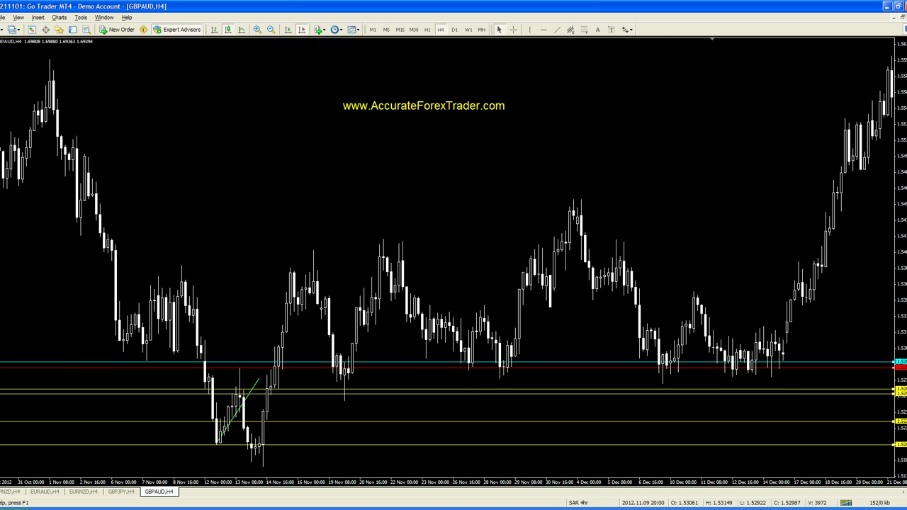
left_click_drag(205, 389, 191, 449)
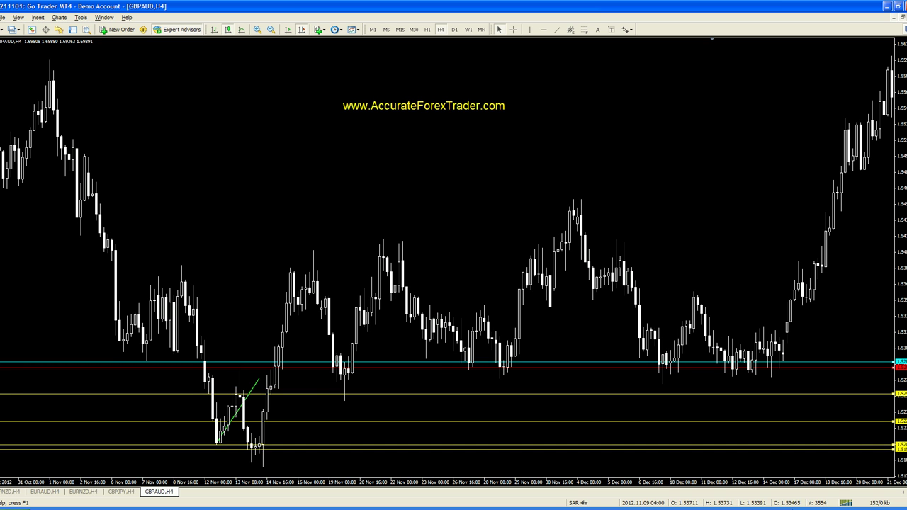
left_click_drag(191, 393, 178, 462)
left_click_drag(191, 421, 191, 467)
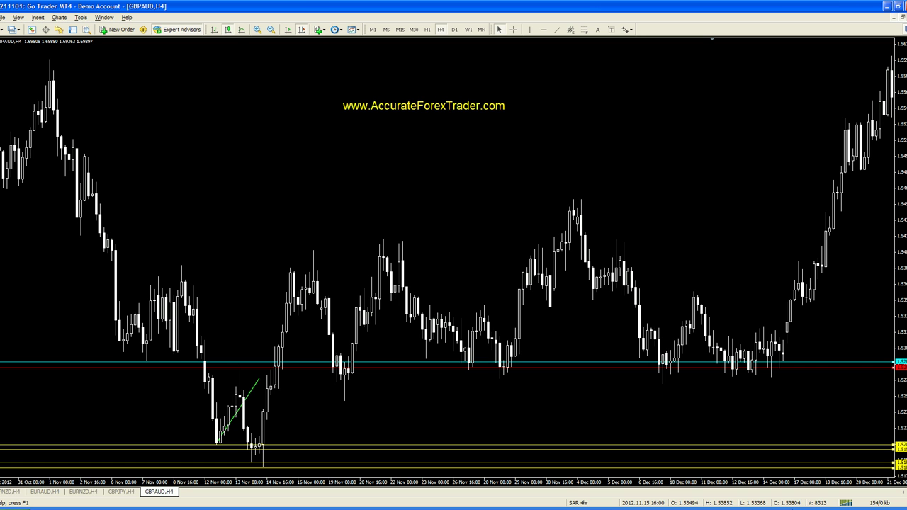
Step: Move the lowest yellow line above the cyan line, and set the red line at the 14 November low and the cyan line at the 13 November high
left_click_drag(191, 467, 191, 378)
left_click_drag(287, 357, 289, 468)
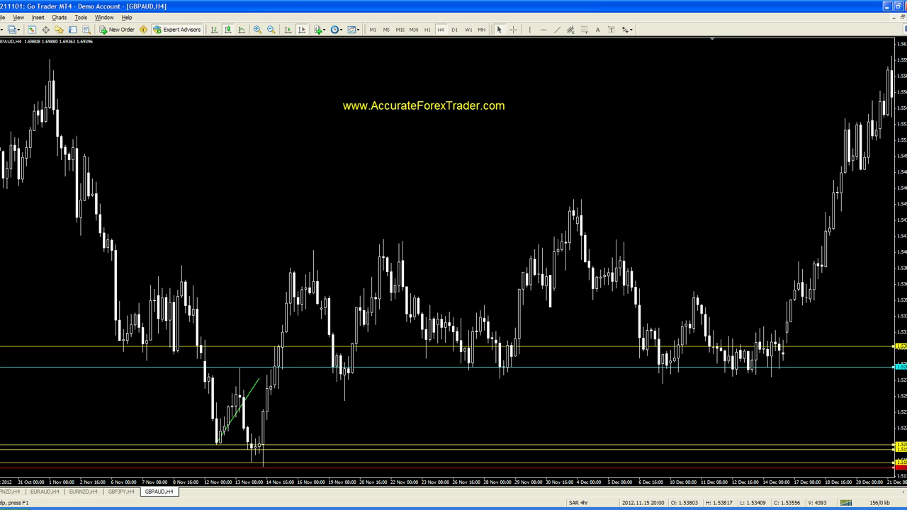
Step: Spread the four yellow lines at increasing levels above the cyan line, with the highest at the 16 November high
left_click_drag(275, 445, 283, 345)
left_click_drag(291, 449, 294, 323)
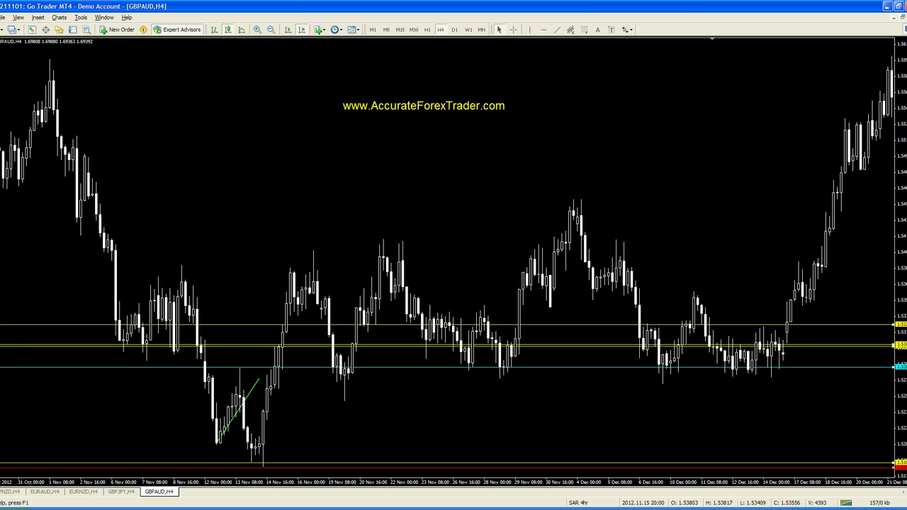
left_click_drag(291, 462, 293, 291)
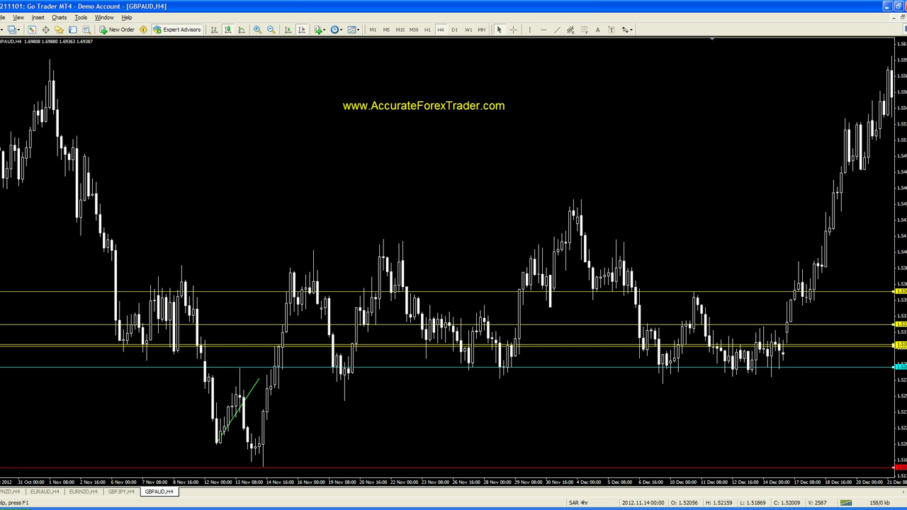
left_click_drag(278, 345, 274, 268)
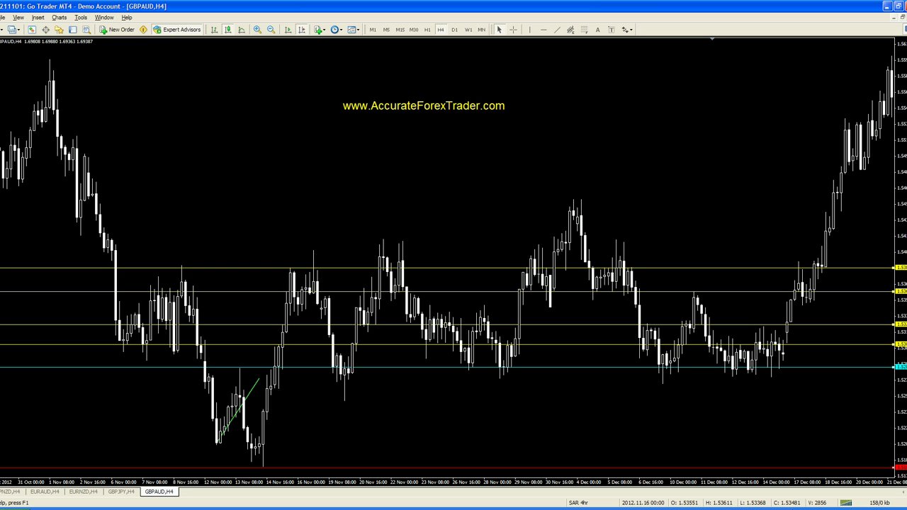
left_click_drag(276, 345, 275, 250)
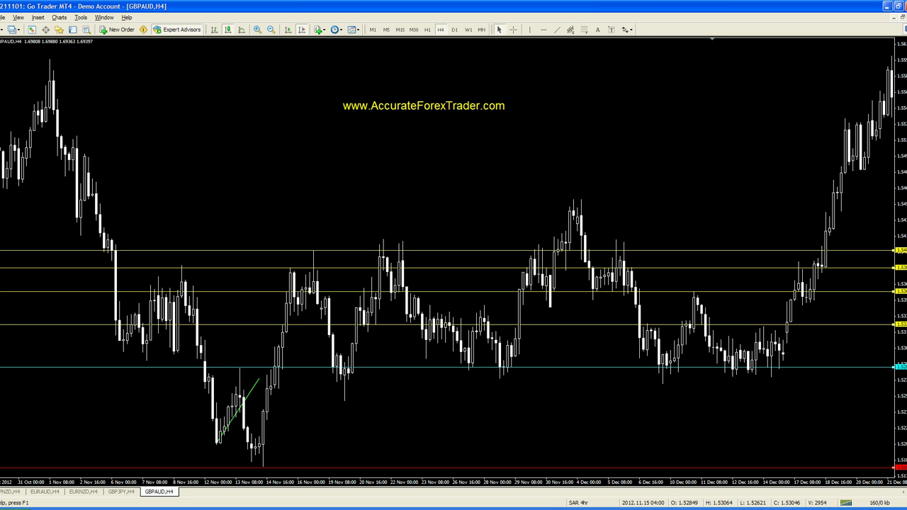
Step: Measure the distance from the cyan line at the 13 November high up toward the mid-November highs
key("ctrl+f")
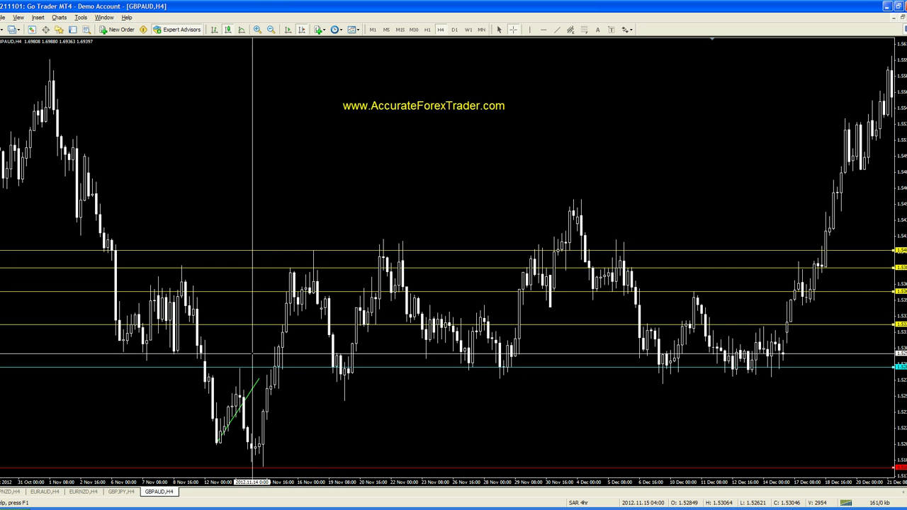
mouse_move(243, 364)
left_mouse_down()
mouse_move(299, 264)
mouse_move(292, 255)
left_mouse_up()
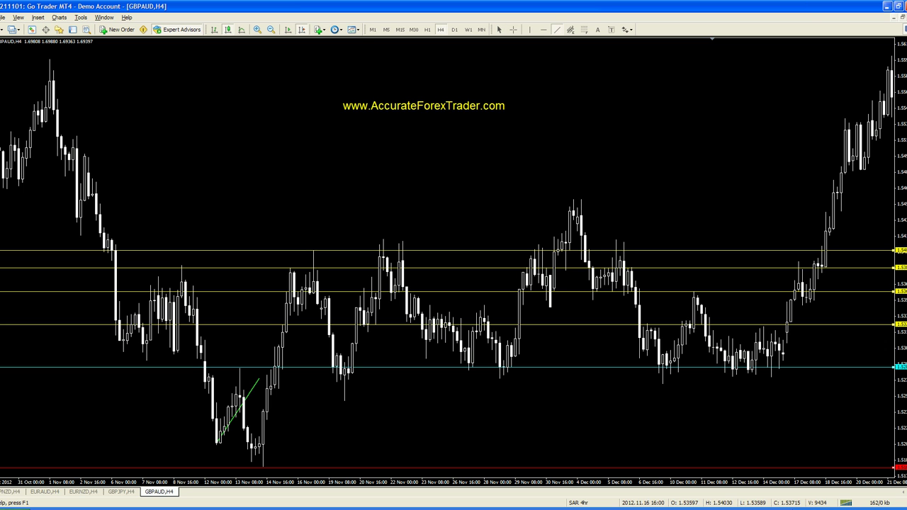
Step: Draw a trend line from the 16 November high down past the 19 November low, and raise the red line to that low
left_click_drag(313, 251, 368, 408)
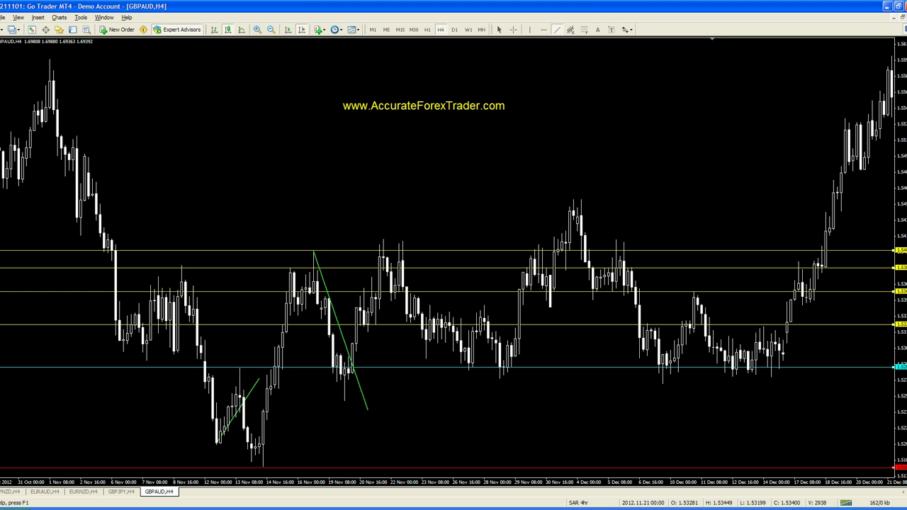
key("ctrl+f")
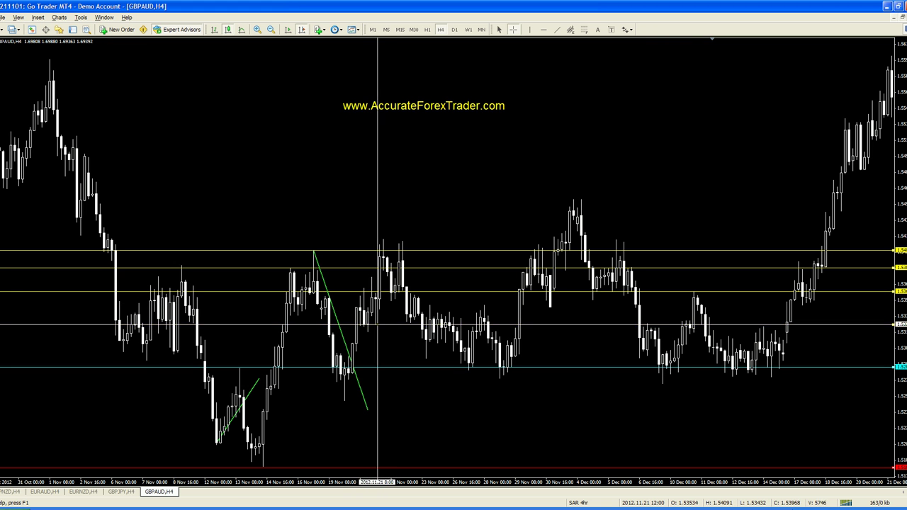
key("Escape")
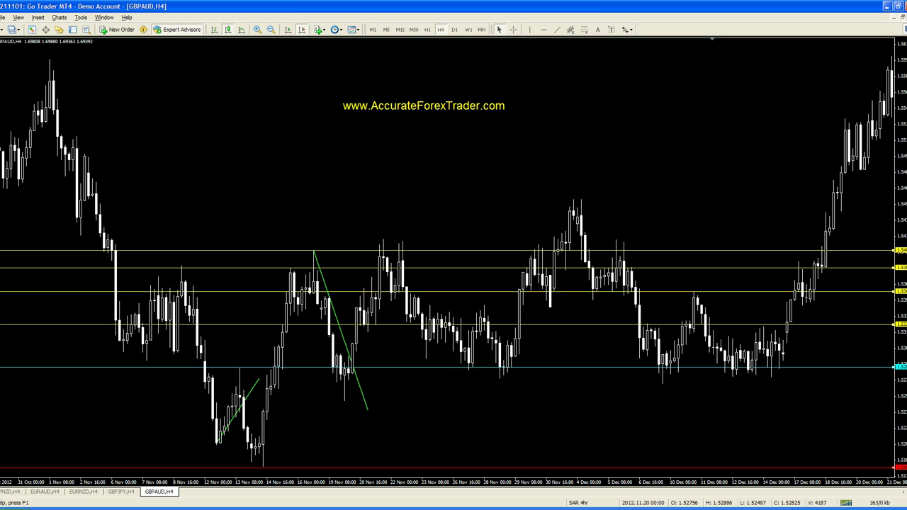
left_click_drag(363, 468, 380, 401)
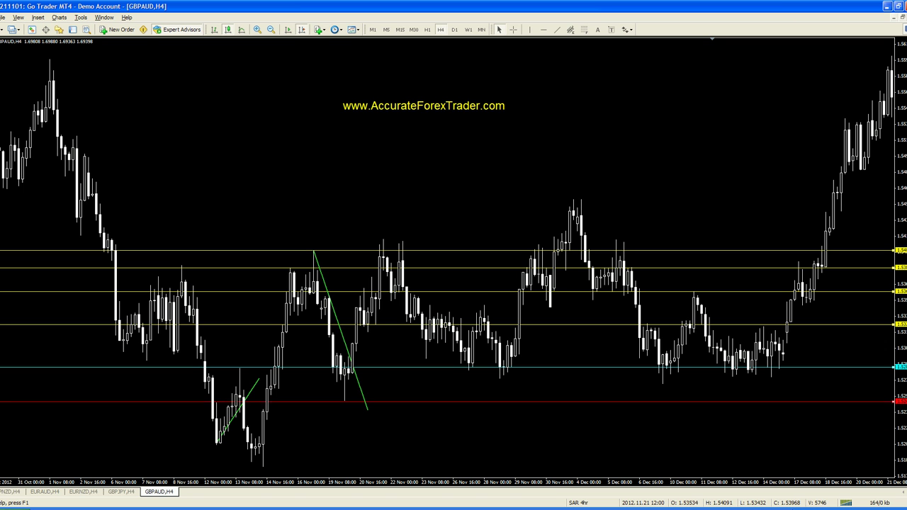
Step: Move the two lowest yellow lines up above the 16 November high, with the upper one just above the 21 November high
left_click_drag(350, 323, 348, 245)
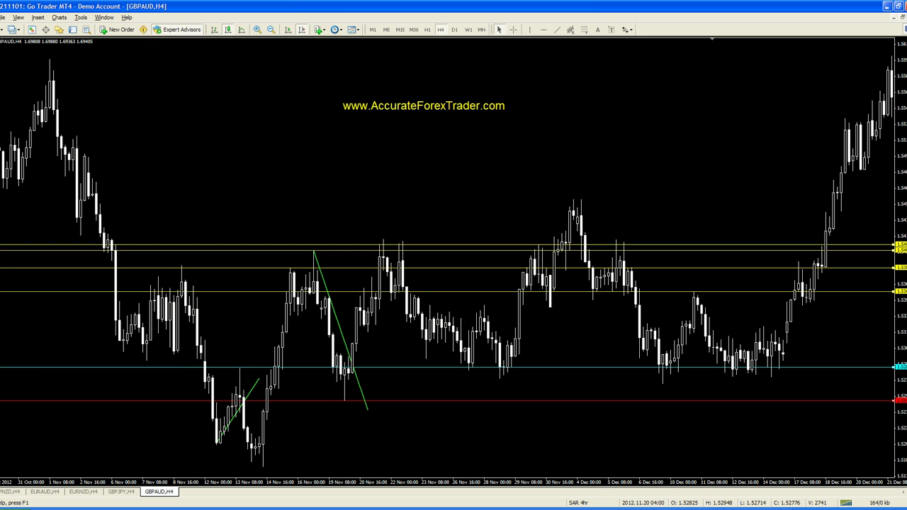
left_click_drag(348, 292, 348, 238)
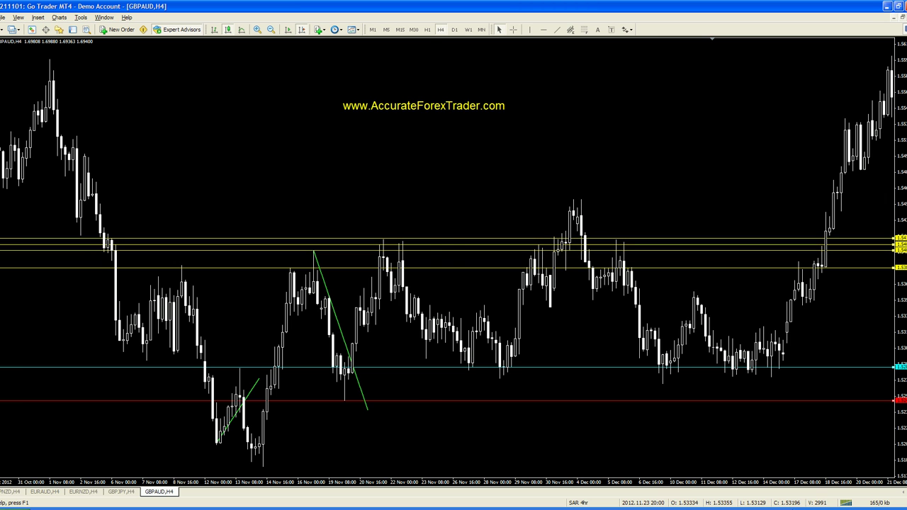
middle_click(430, 213)
left_click(455, 193)
Step: Draw a trend line from the 21 November high down past the 22 November low, and raise the red line to that low
left_click_drag(384, 241, 408, 312)
middle_click(366, 262)
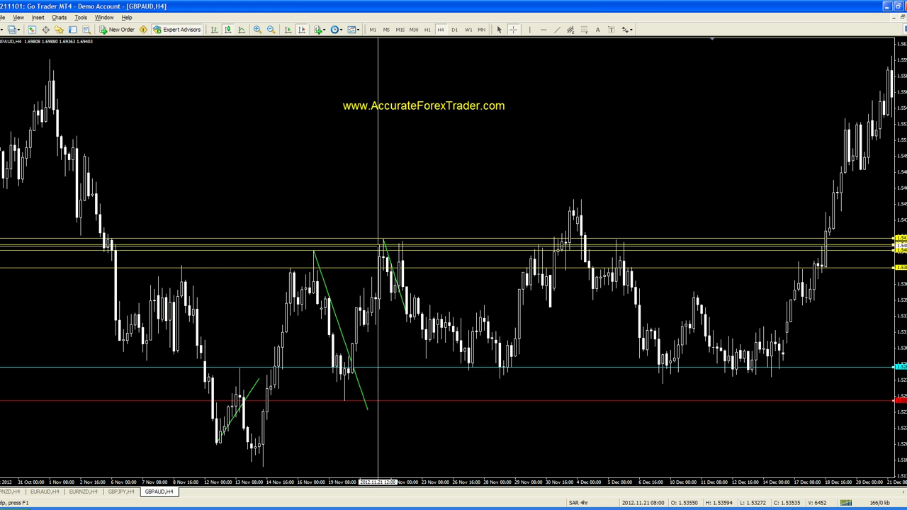
left_click(386, 343)
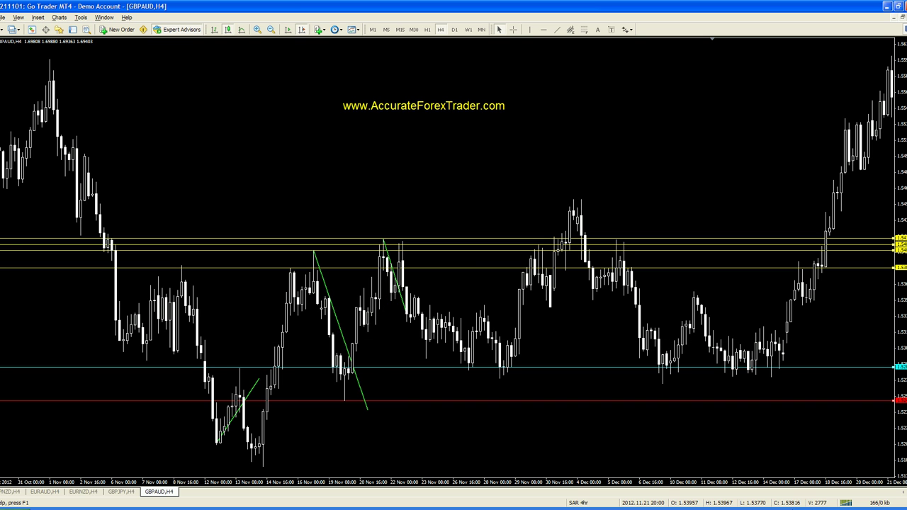
left_click_drag(387, 400, 377, 300)
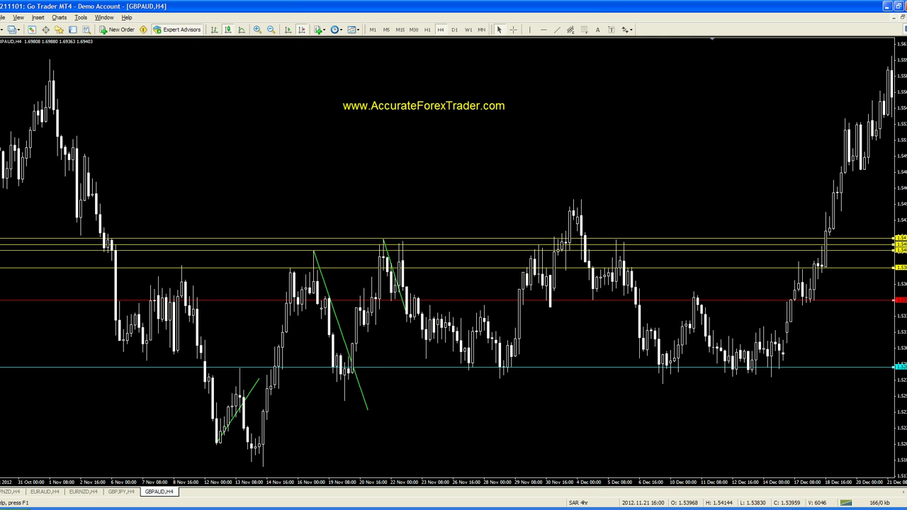
Step: Set the red line at the 21 November high and the cyan line at the 22 November low, with the highest yellow line moved below cyan
middle_click(383, 359)
left_click_drag(377, 367, 397, 301)
left_click_drag(421, 238, 400, 323)
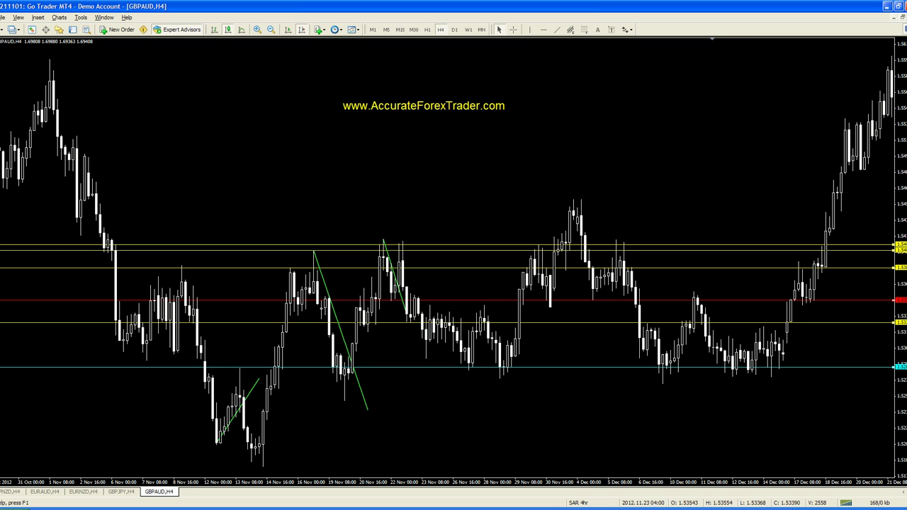
left_click_drag(496, 301, 496, 240)
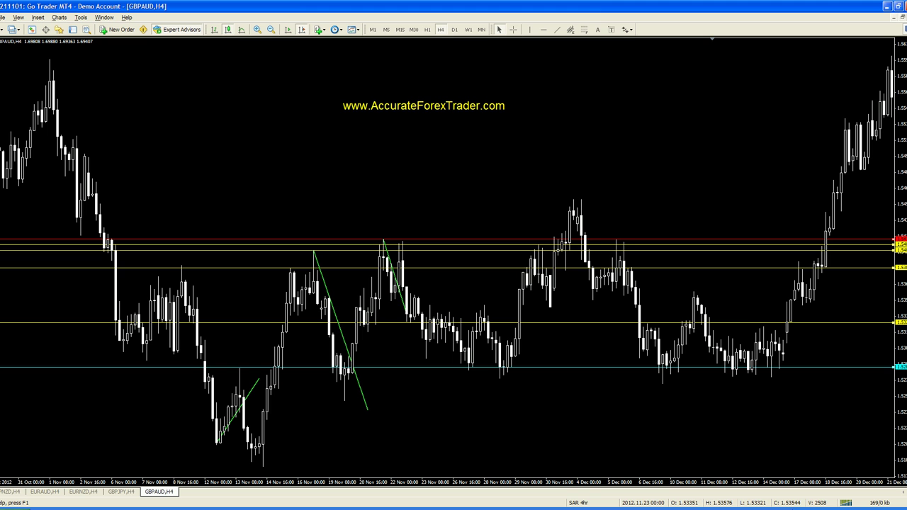
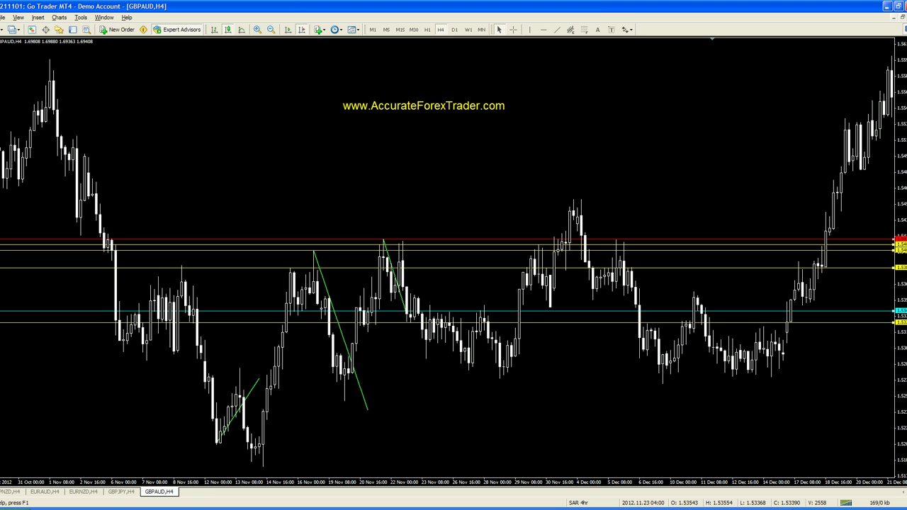
Step: Spread the four yellow lines at decreasing levels below the cyan line, with the lowest at the 27 November low
left_click_drag(435, 267, 416, 338)
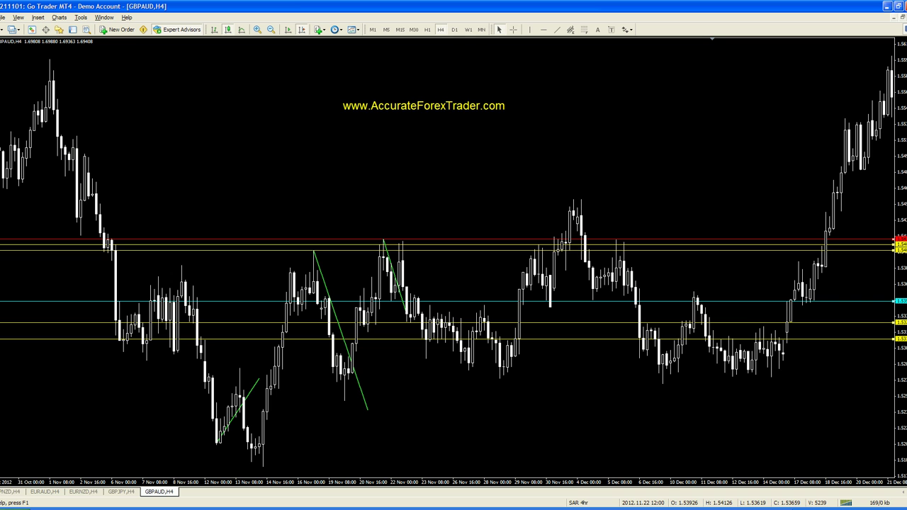
left_click_drag(425, 250, 409, 359)
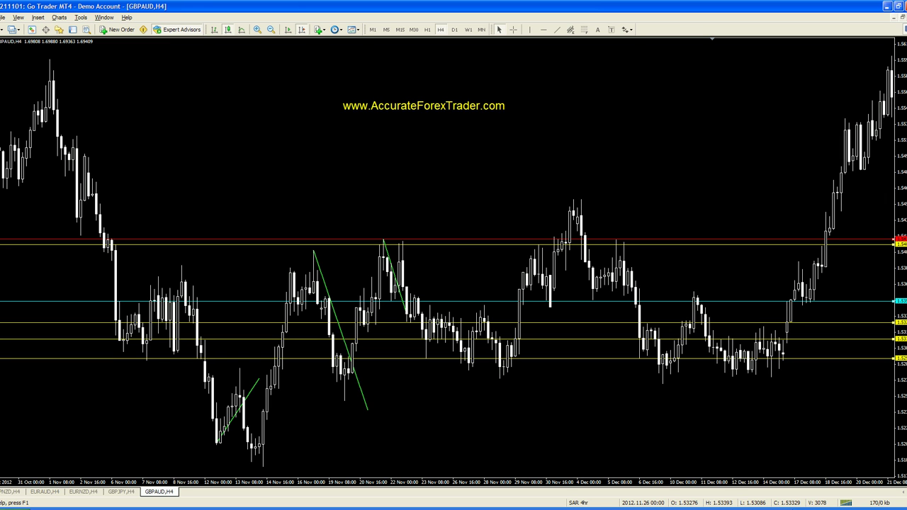
left_click_drag(437, 245, 423, 365)
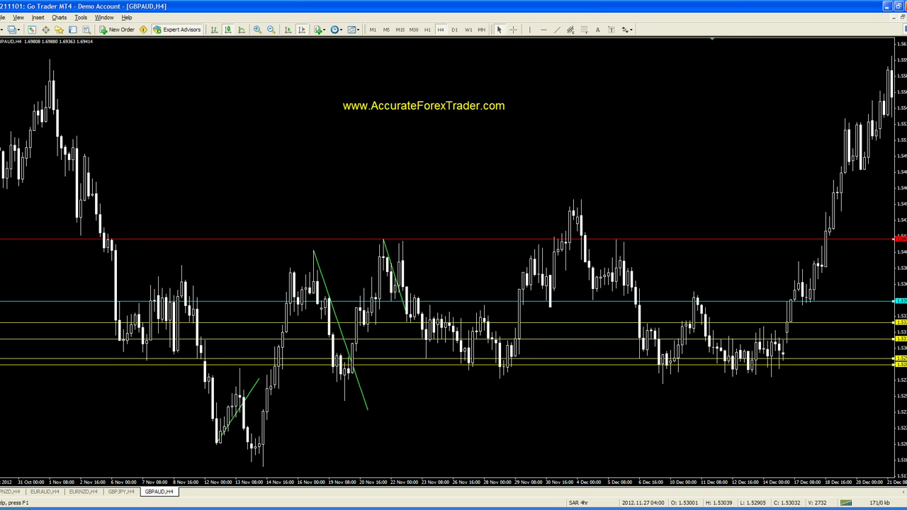
left_click_drag(395, 323, 395, 371)
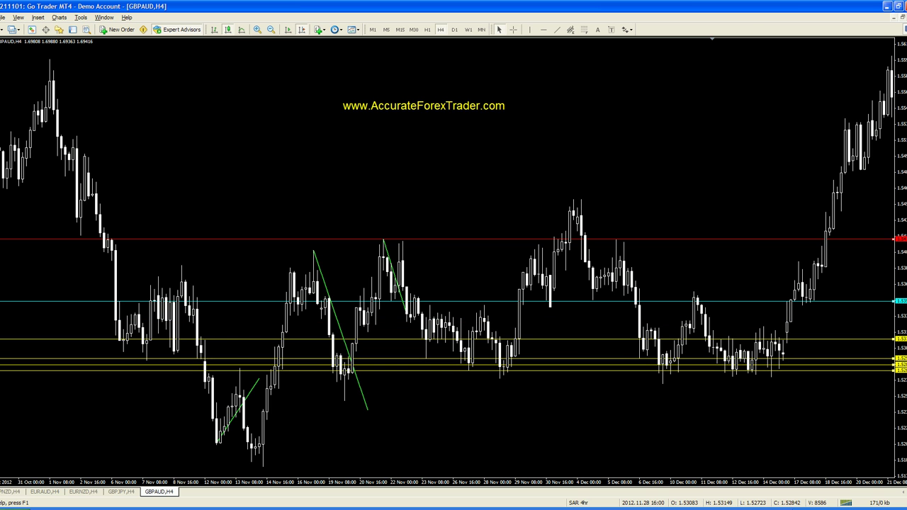
Step: Draw a trend line from the 27 November low up past the 28 November high, and lower the red line to that high
left_click(557, 29)
left_click_drag(481, 352, 508, 284)
middle_click(488, 325)
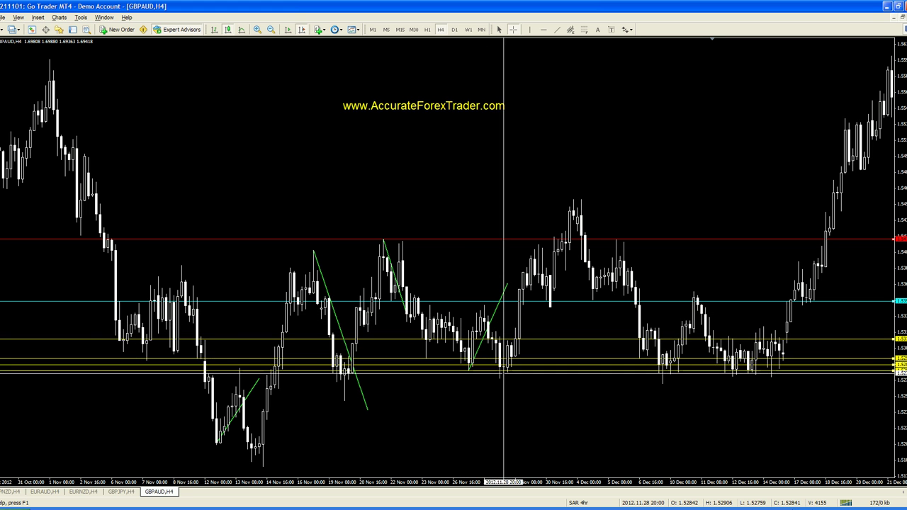
key("Escape")
left_click_drag(490, 240, 465, 304)
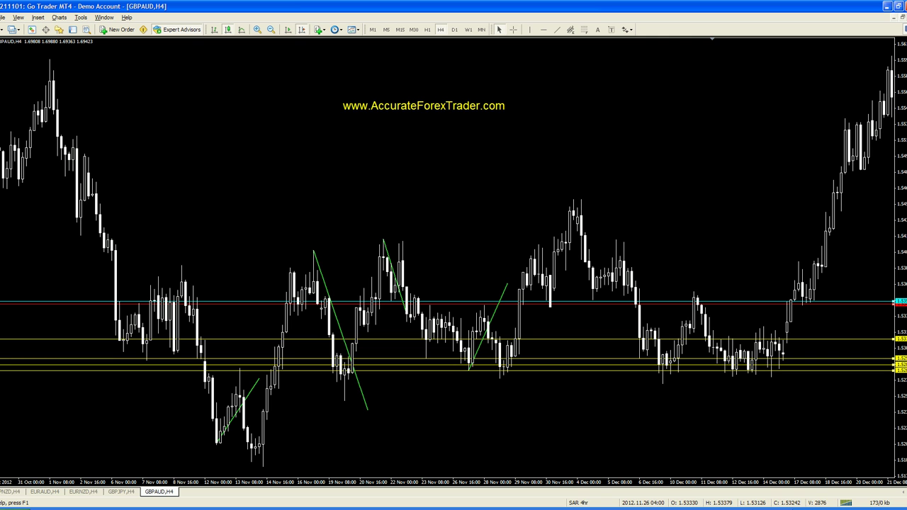
Step: Set the red line at the 28 November low and the cyan line at the 28 November high, with one yellow line above cyan
left_click_drag(416, 339, 415, 378)
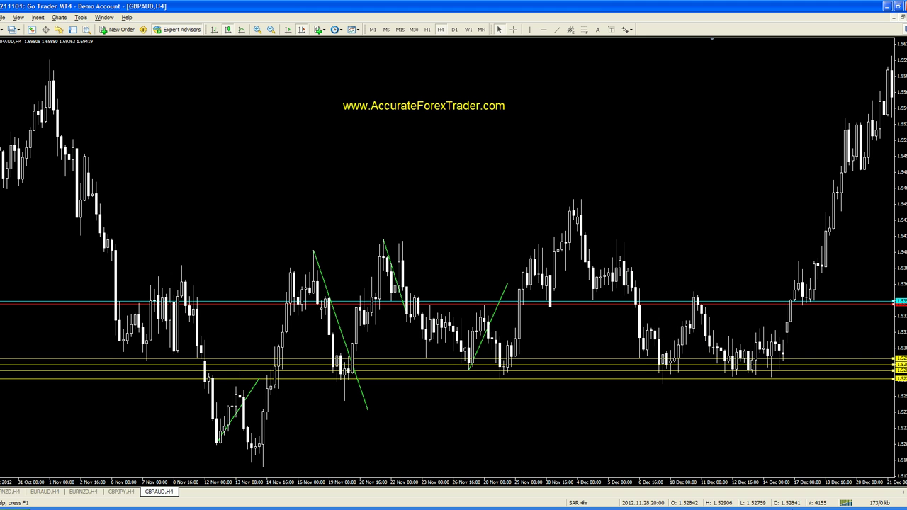
mouse_move(520, 379)
left_mouse_down()
mouse_move(496, 289)
mouse_move(515, 379)
left_mouse_up()
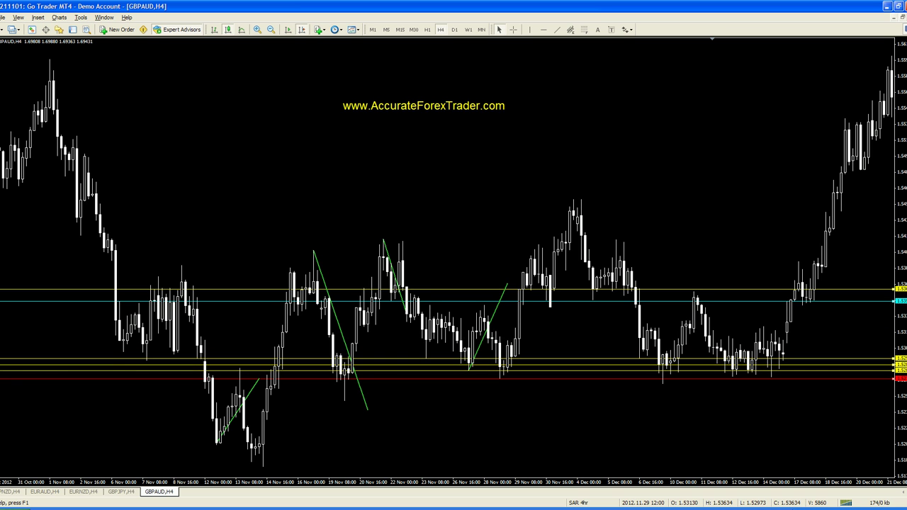
left_click_drag(527, 301, 527, 304)
Step: Spread the four yellow lines at increasing levels above the cyan line, with the highest at the 30 November high
left_click_drag(521, 370, 521, 272)
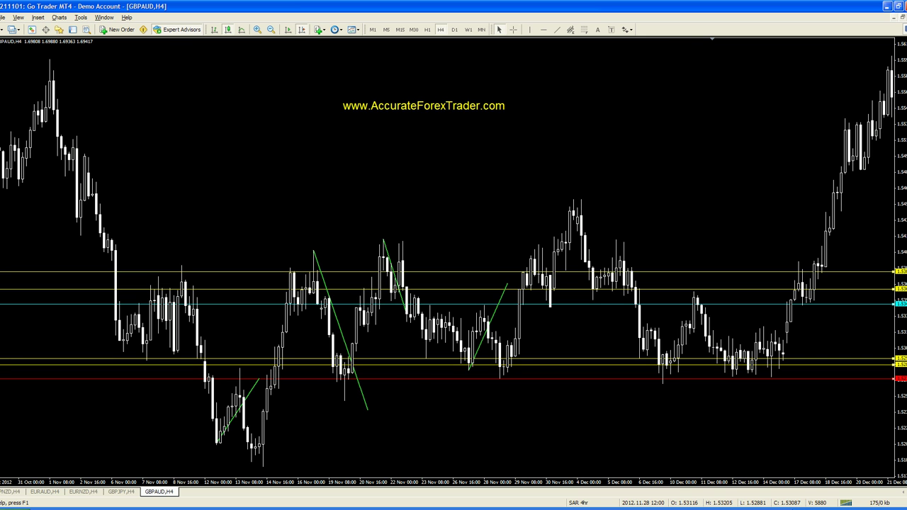
left_click_drag(521, 364, 521, 266)
left_click_drag(521, 359, 521, 256)
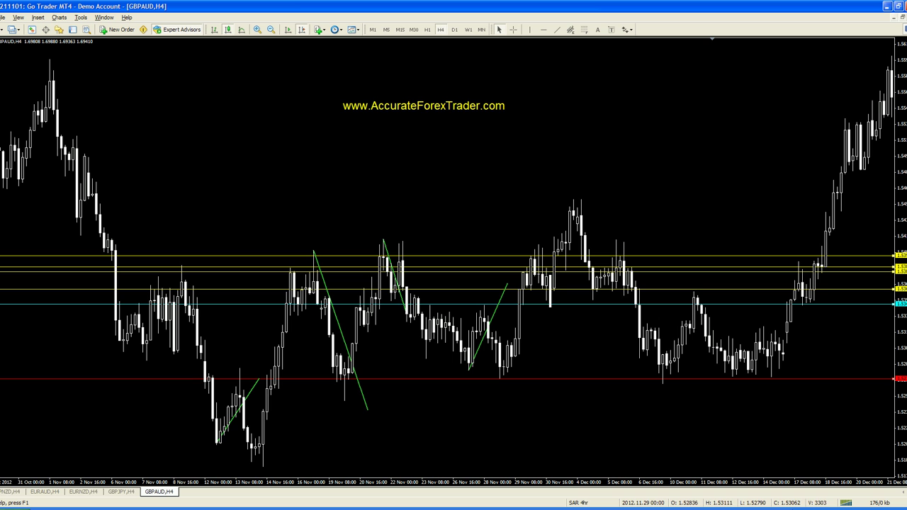
left_click_drag(496, 289, 513, 245)
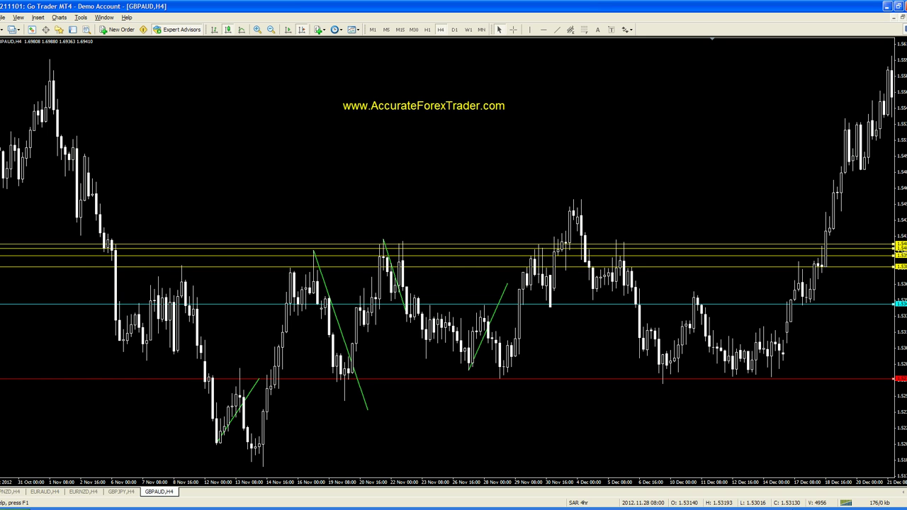
Step: Draw a trend line from the 30 November high down past that day's low, and raise the red line to that low
middle_click(522, 228)
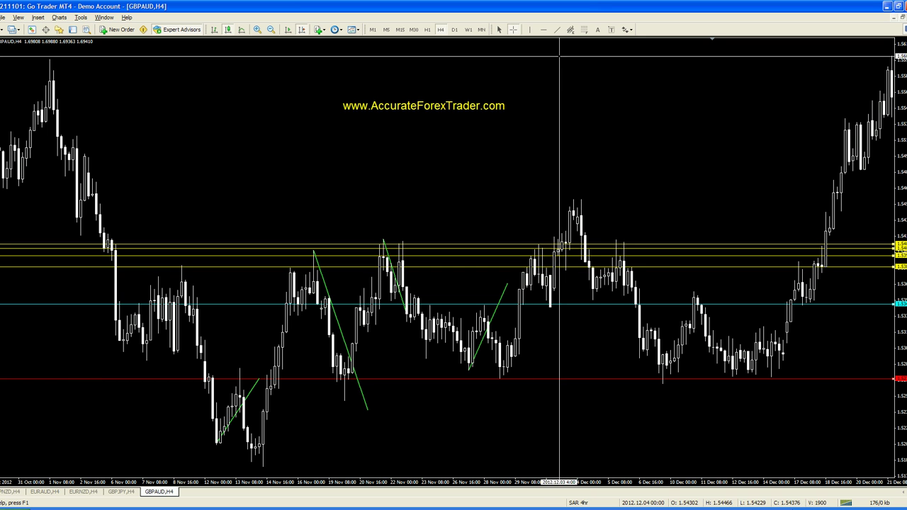
key("Escape")
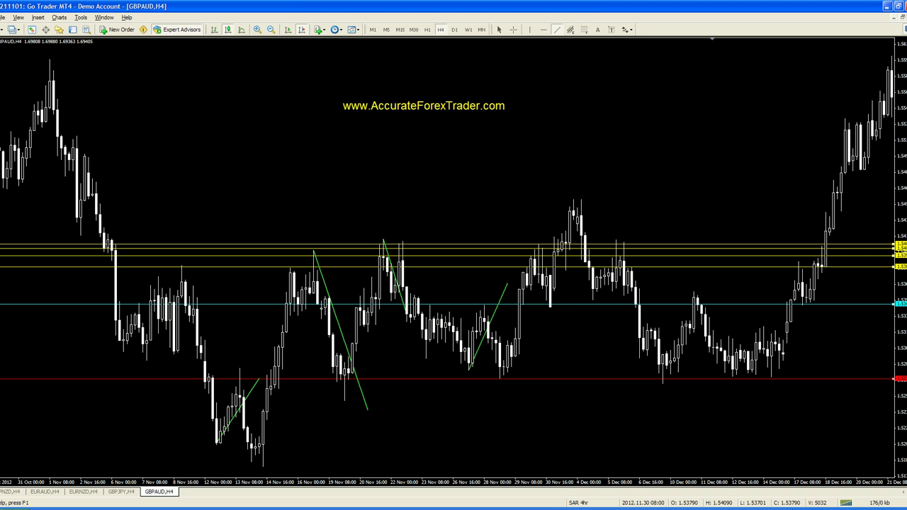
left_click_drag(538, 244, 565, 296)
key("ctrl+f")
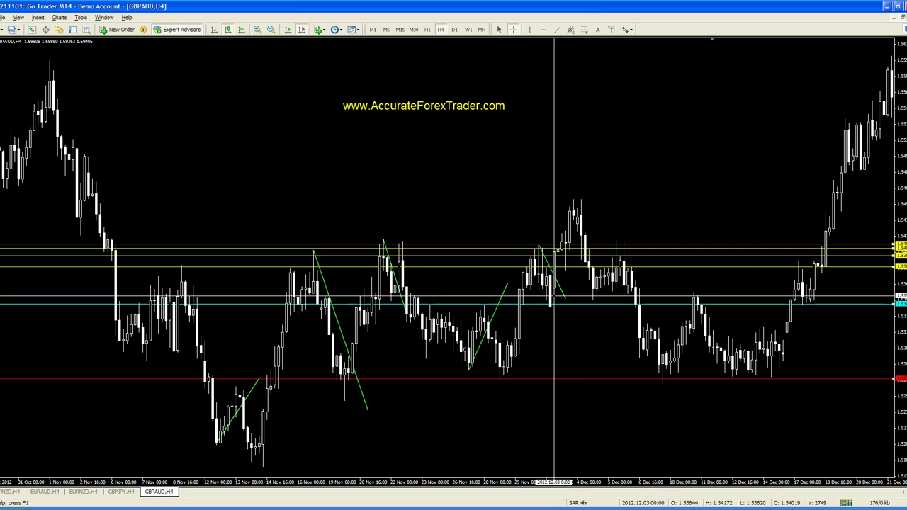
left_click(565, 377)
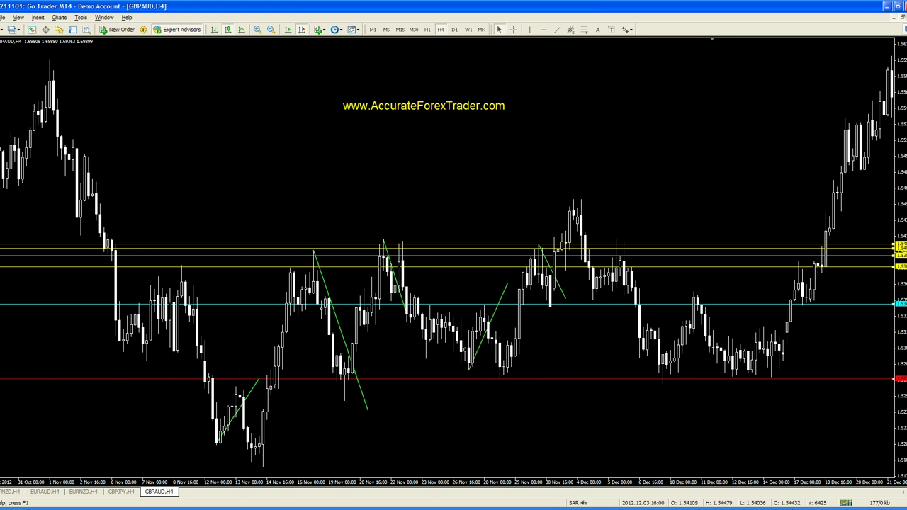
left_click_drag(569, 379, 569, 309)
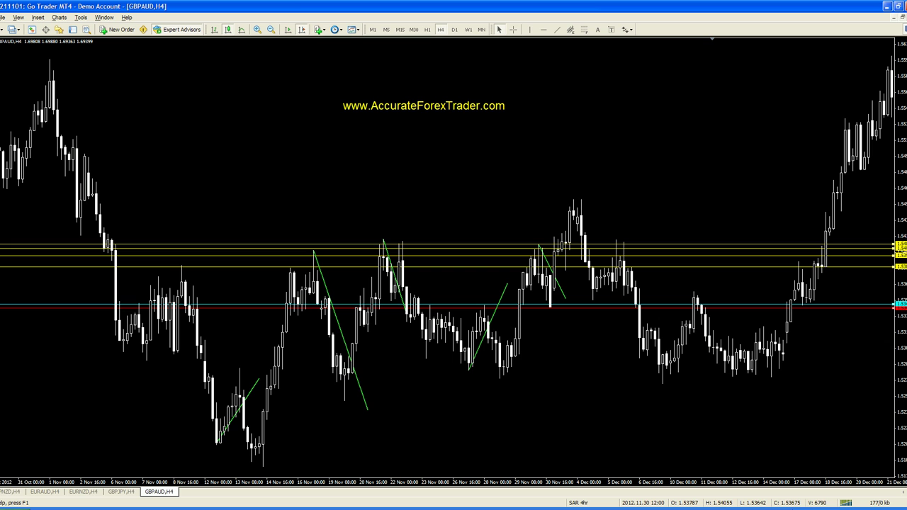
Step: Move the three lowest yellow lines above the one at the 30 November high, and raise the red line to the 3 December low
left_click_drag(516, 267, 516, 232)
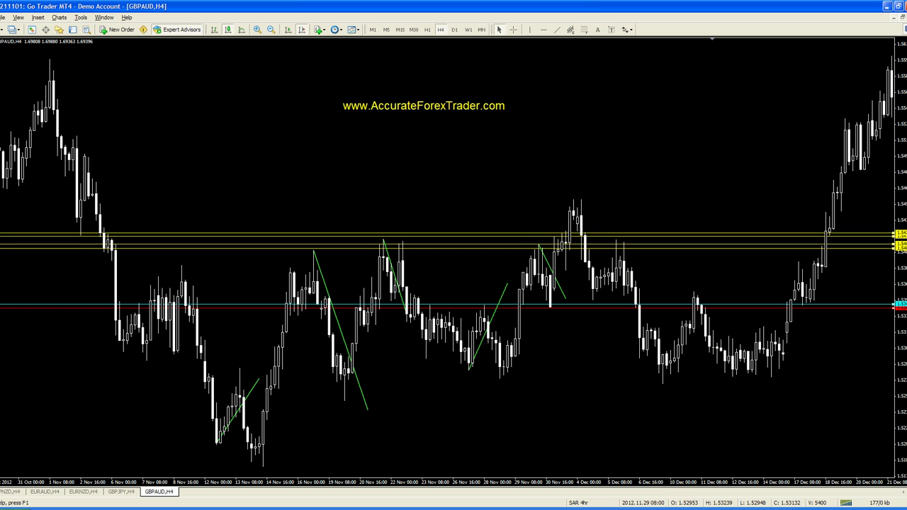
left_click_drag(340, 248, 340, 230)
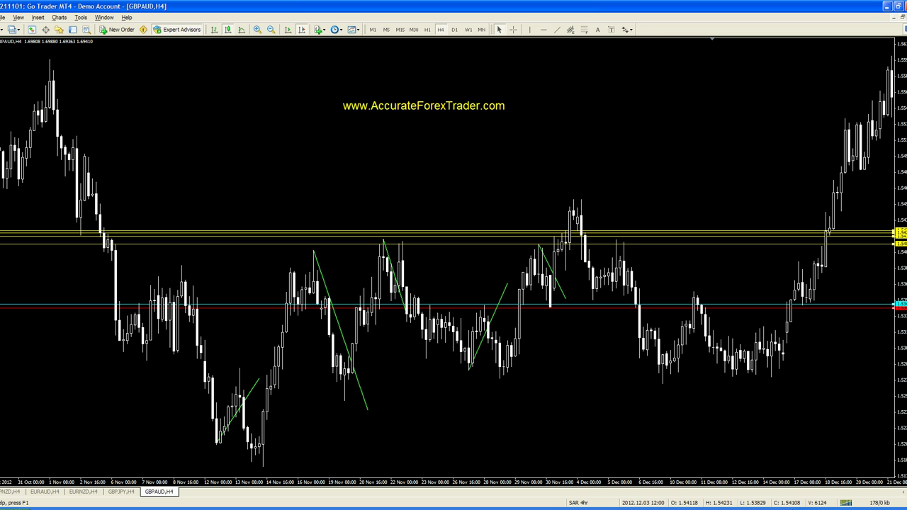
left_click_drag(340, 307, 340, 272)
middle_click(571, 280)
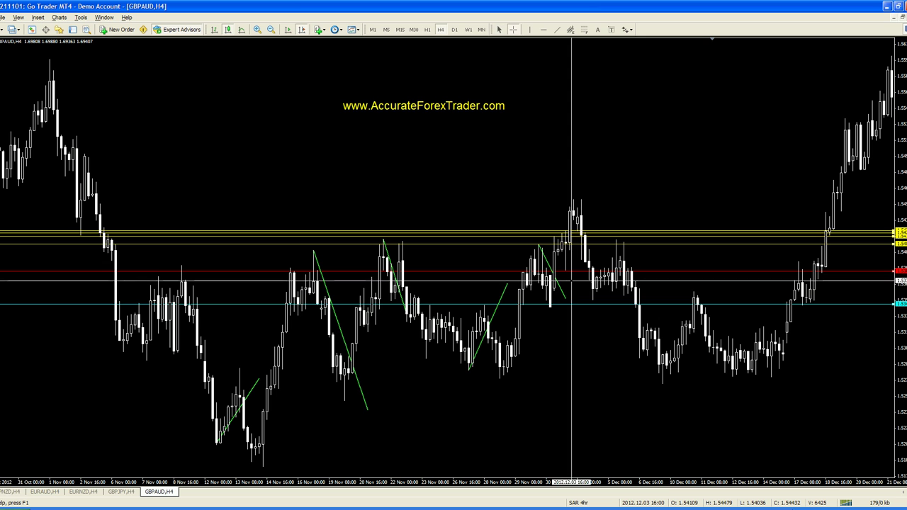
left_click_drag(574, 303, 579, 274)
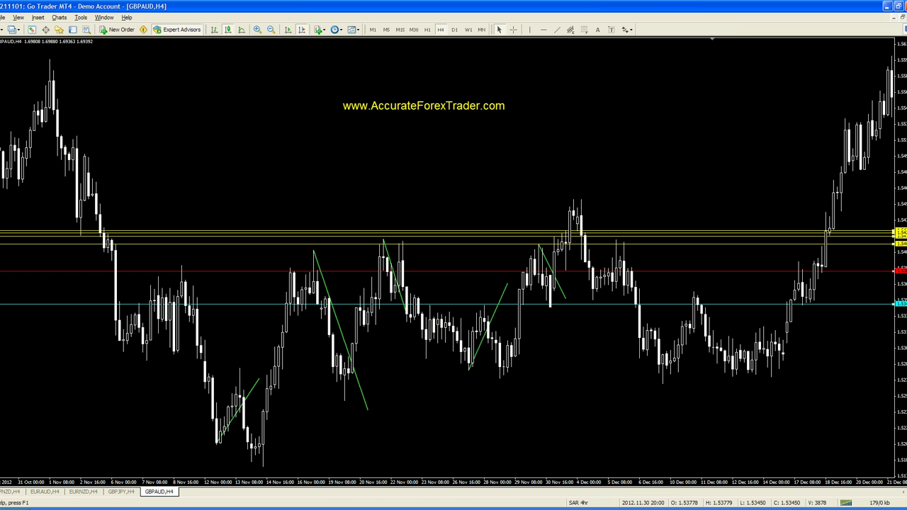
Step: Set the red line at the 4 December high and the cyan line at the 3 December low, with one yellow line just below cyan
left_click_drag(523, 243, 520, 199)
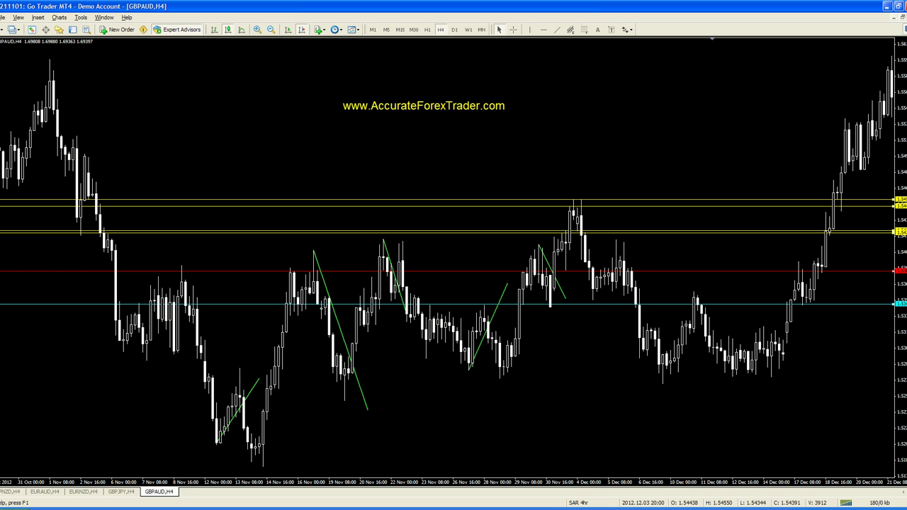
mouse_move(589, 199)
left_mouse_down()
mouse_move(592, 281)
mouse_move(581, 198)
left_mouse_up()
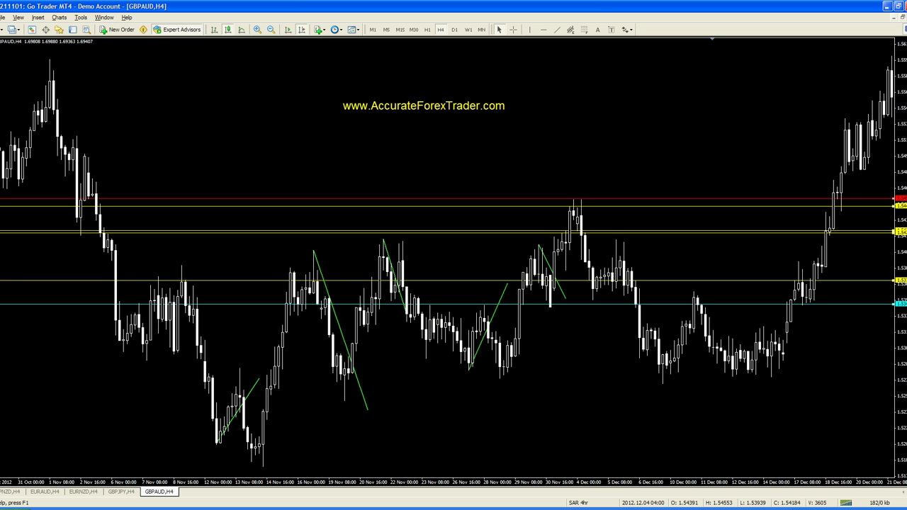
left_click_drag(590, 306, 592, 270)
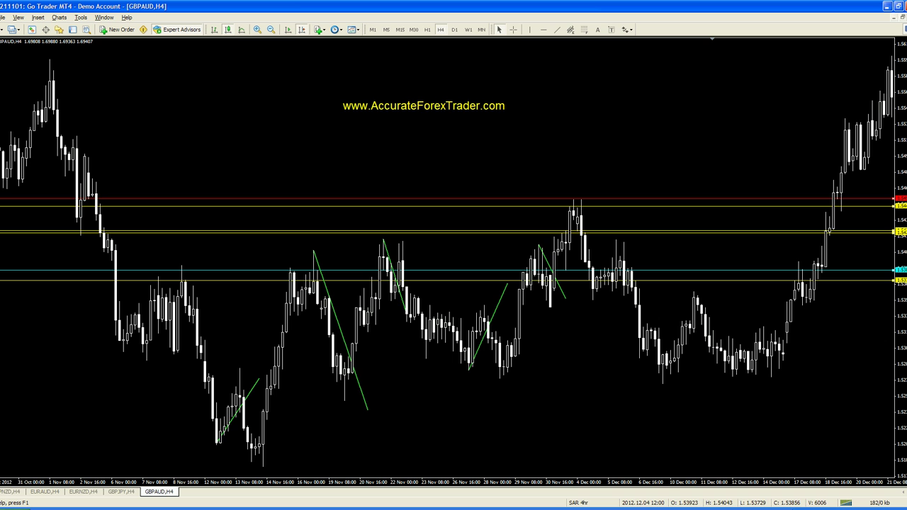
Step: Place a second yellow line further below the cyan line, and move the other two yellow lines just above the red line
left_click_drag(591, 207, 592, 301)
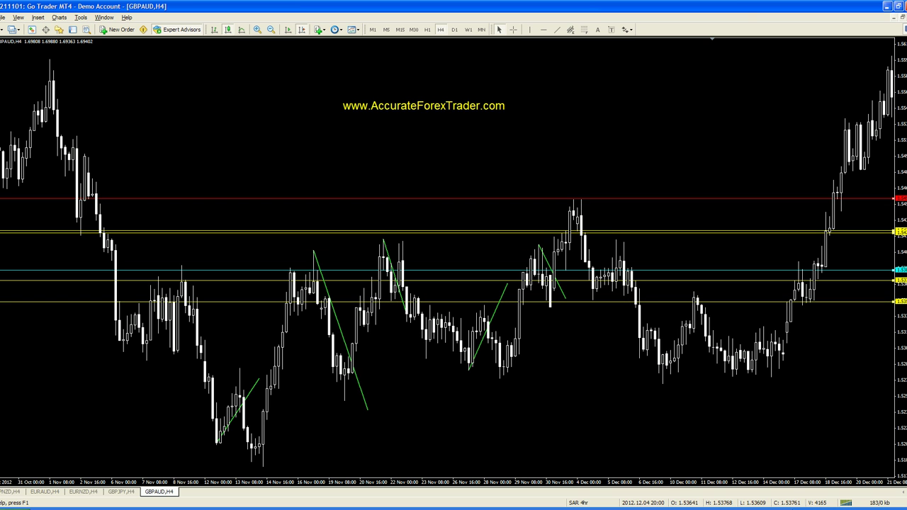
left_click_drag(604, 230, 604, 187)
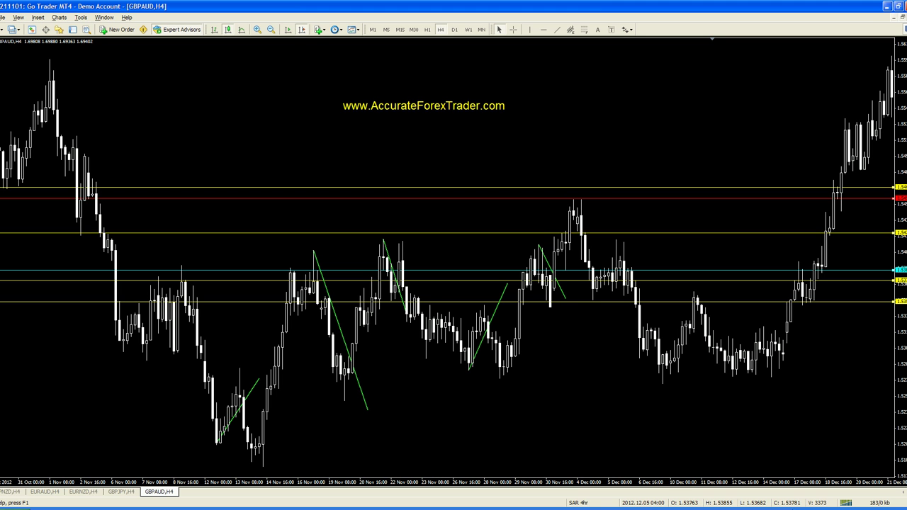
left_click_drag(604, 233, 603, 191)
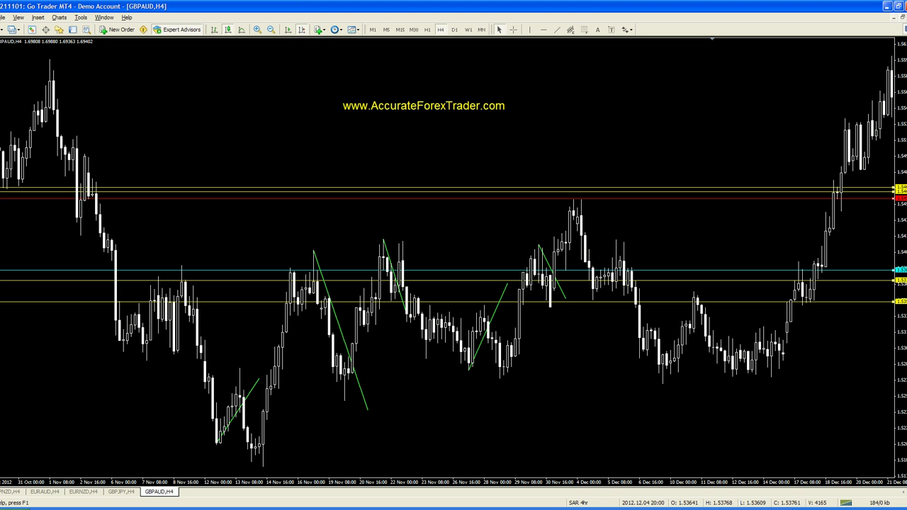
middle_click(593, 272)
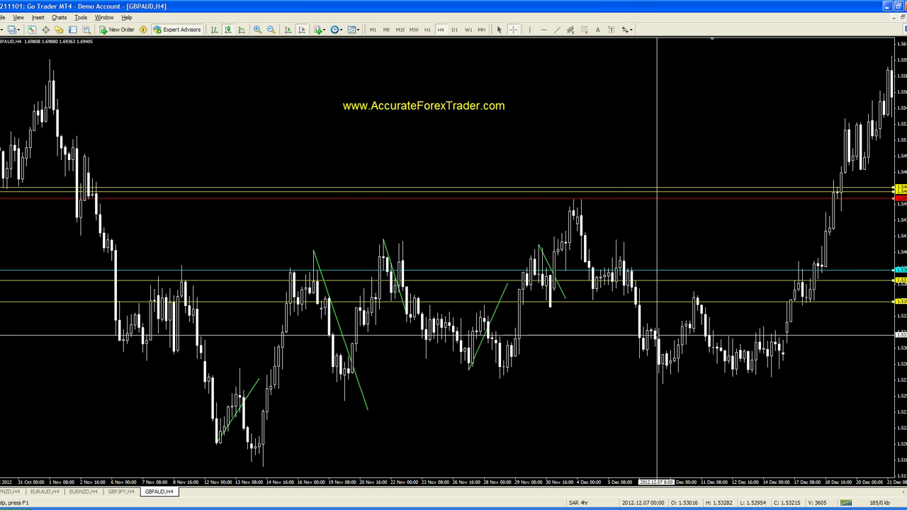
Step: Move all four yellow lines below the cyan line, with the lowest at the 7 December low and two more slightly above it
left_click(581, 377)
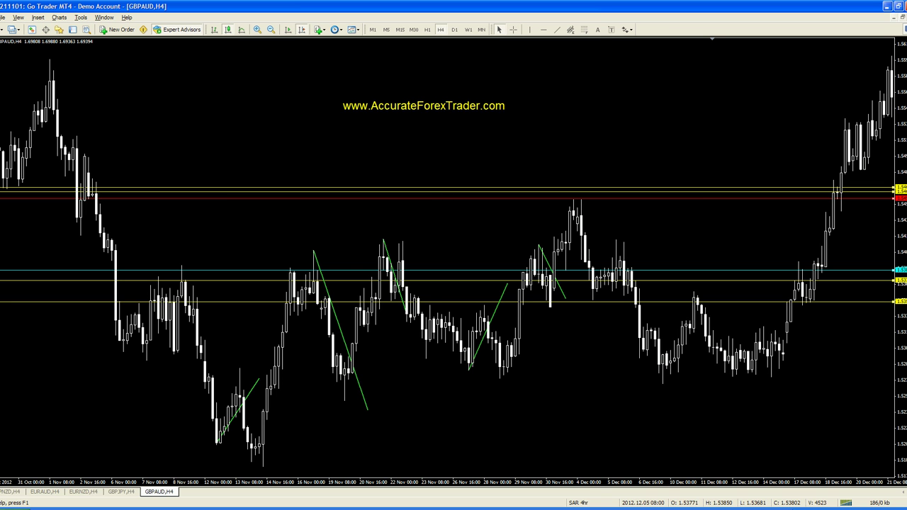
left_click_drag(608, 187, 605, 307)
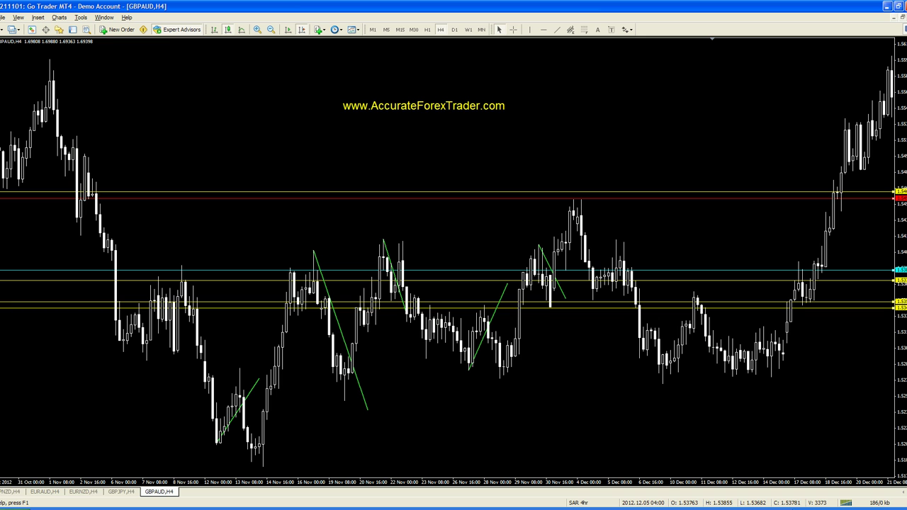
left_click_drag(581, 193, 581, 357)
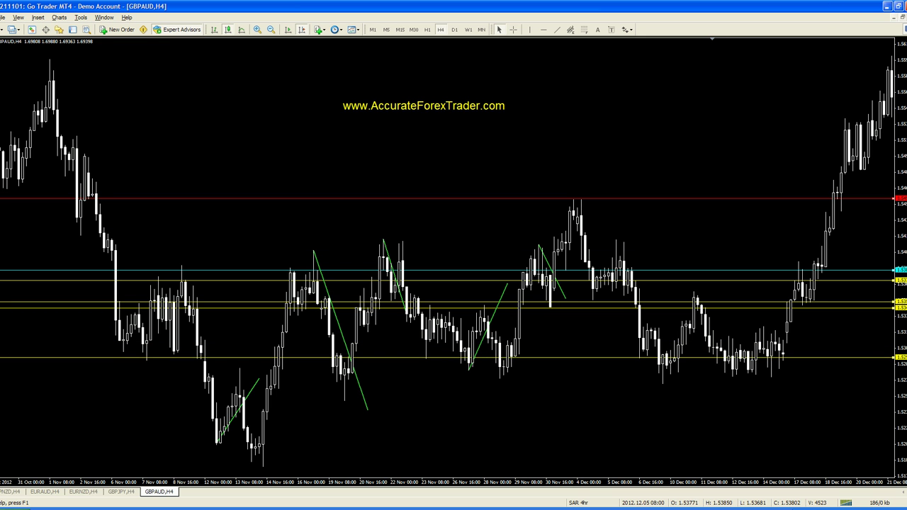
left_click_drag(670, 281, 641, 373)
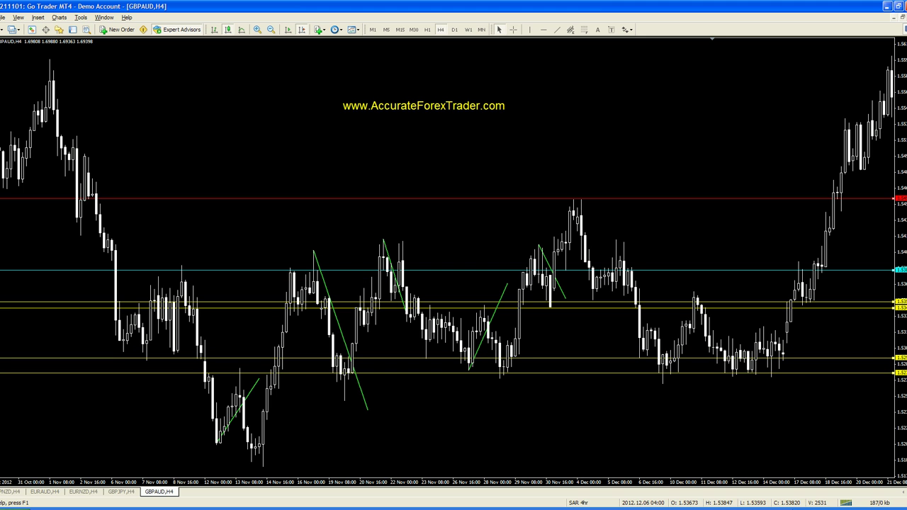
left_click_drag(661, 301, 648, 385)
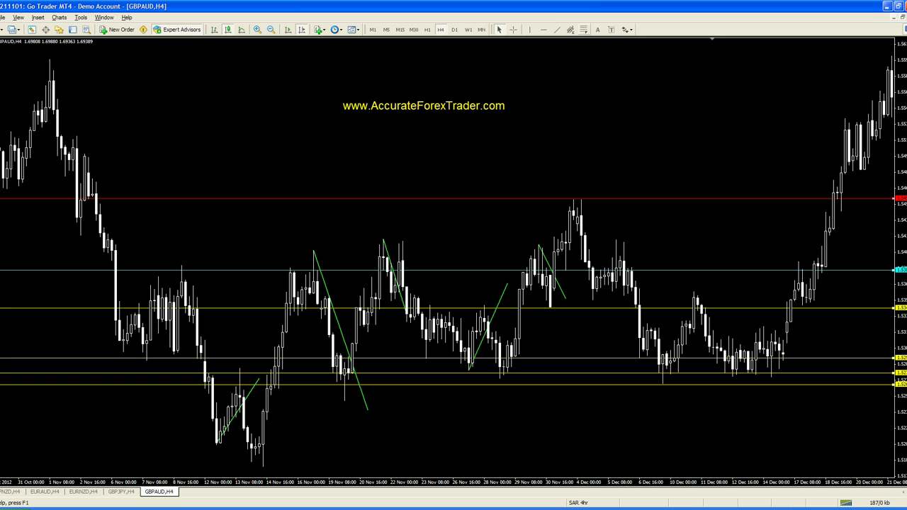
Step: Draw a trend line from the 7 December low up past the 11 December high, and lower the red line to just above that high
left_click_drag(663, 382, 728, 285)
middle_click(688, 273)
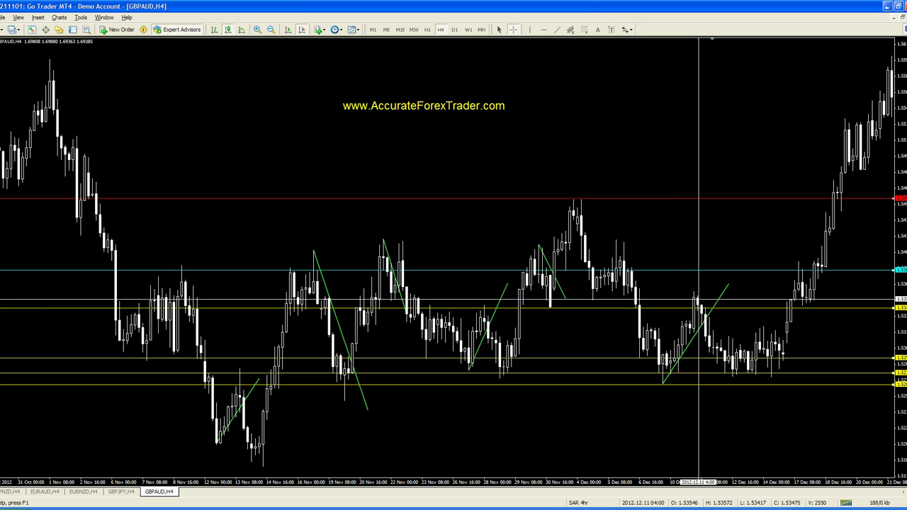
middle_click(702, 414)
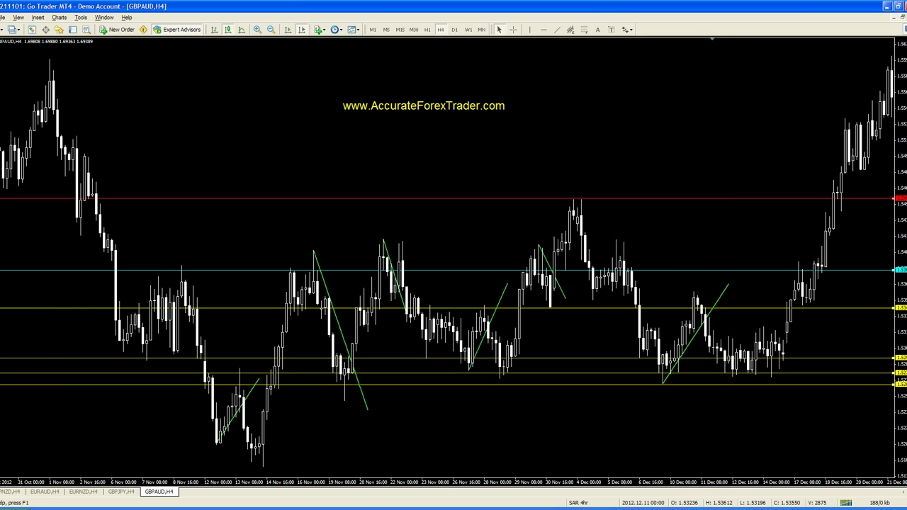
left_click_drag(709, 198, 686, 290)
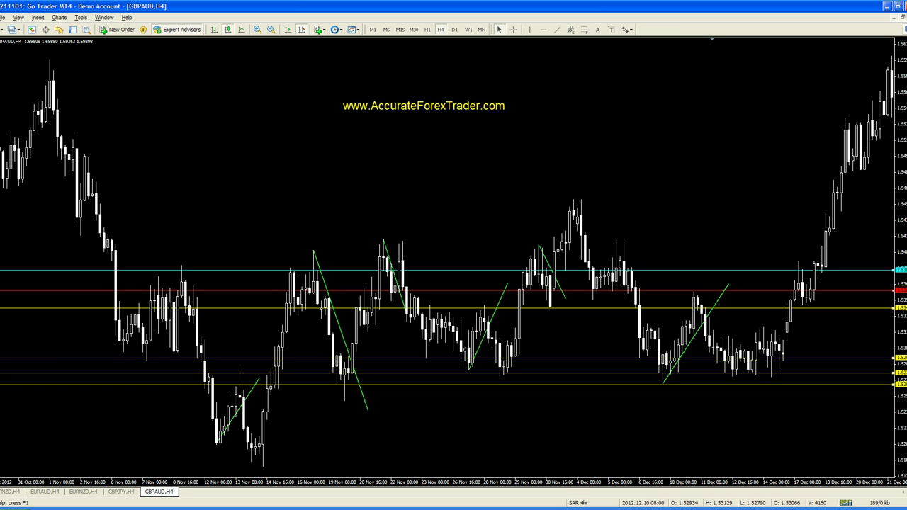
Step: Set the red line at the 7 December low and the cyan line just above the 11 December high, with one yellow line just above cyan
middle_click(740, 356)
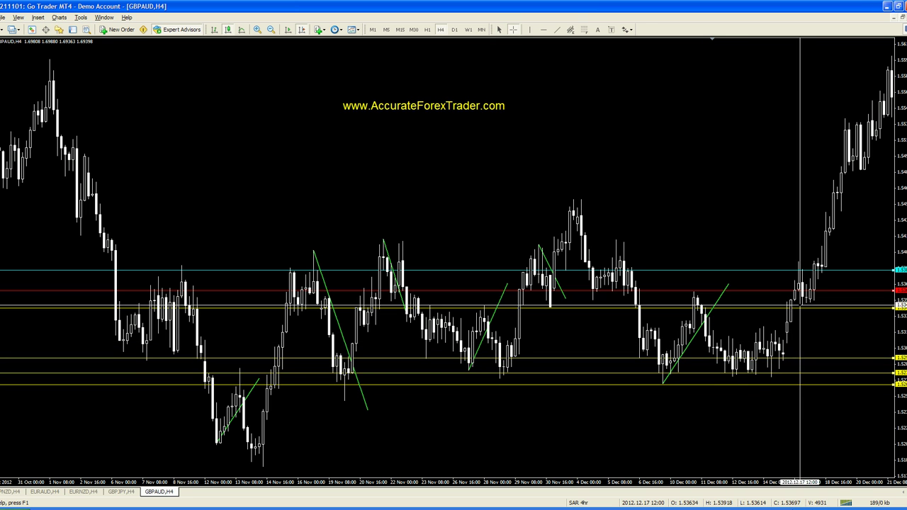
key("Escape")
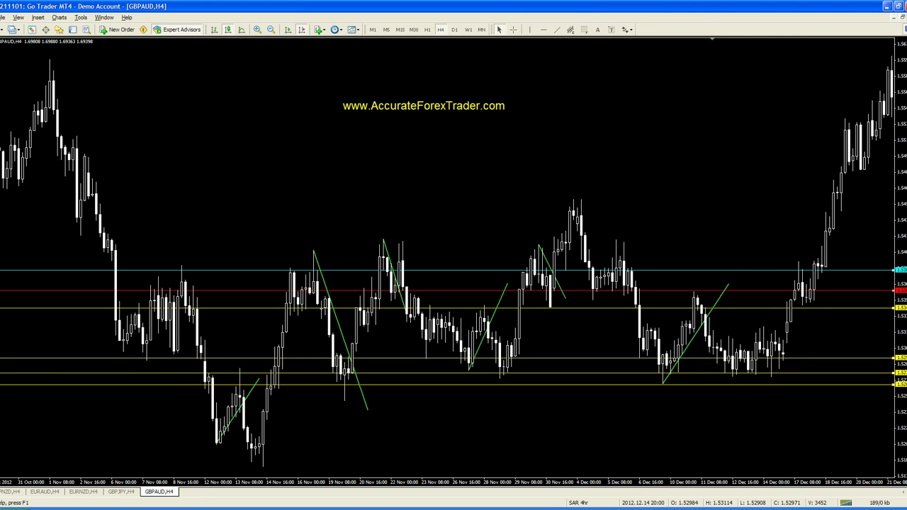
mouse_move(793, 384)
left_mouse_down()
mouse_move(776, 280)
mouse_move(783, 384)
left_mouse_up()
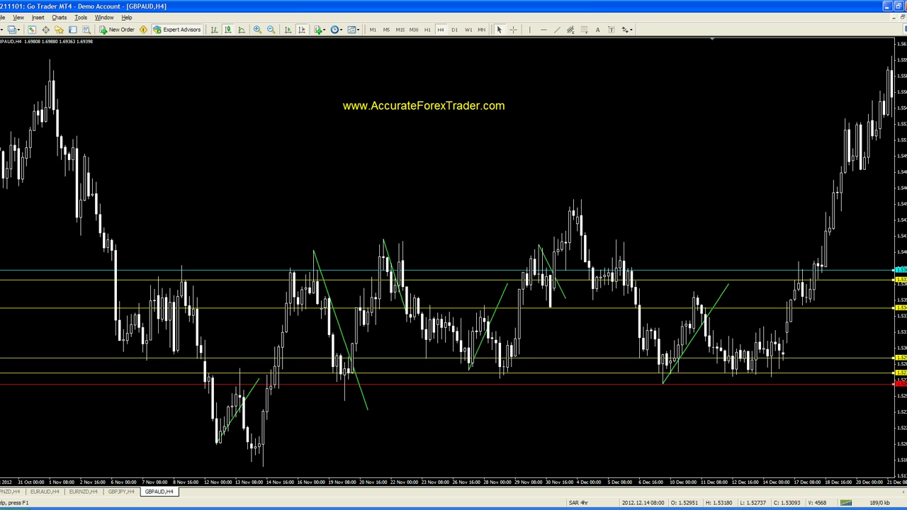
left_click_drag(779, 270, 785, 289)
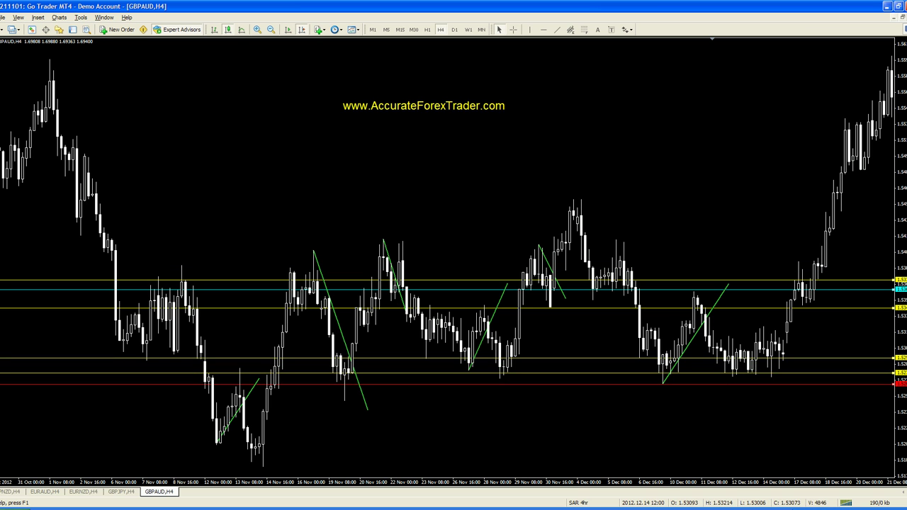
Step: Spread the four yellow lines above the cyan line, the lowest at the 17 December high and the highest above the 4 December high
left_click_drag(790, 373, 763, 262)
left_click_drag(783, 358, 780, 260)
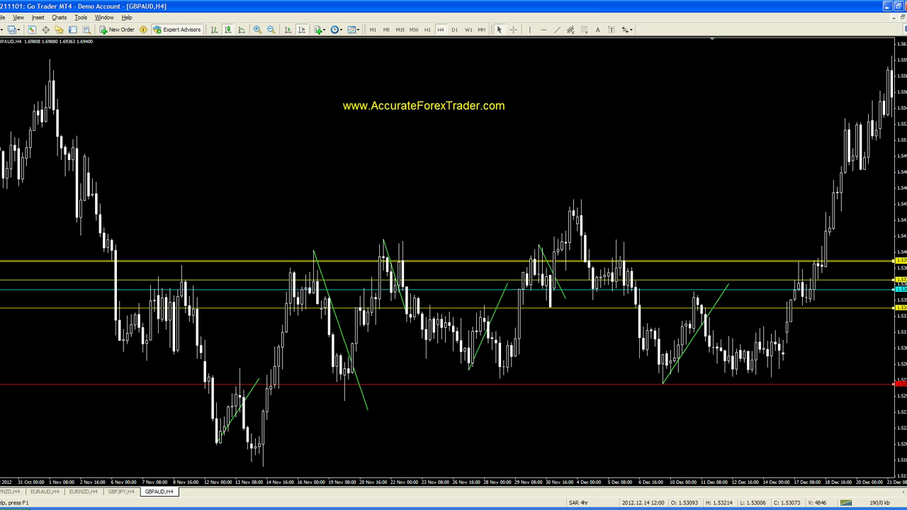
left_click_drag(781, 308, 780, 212)
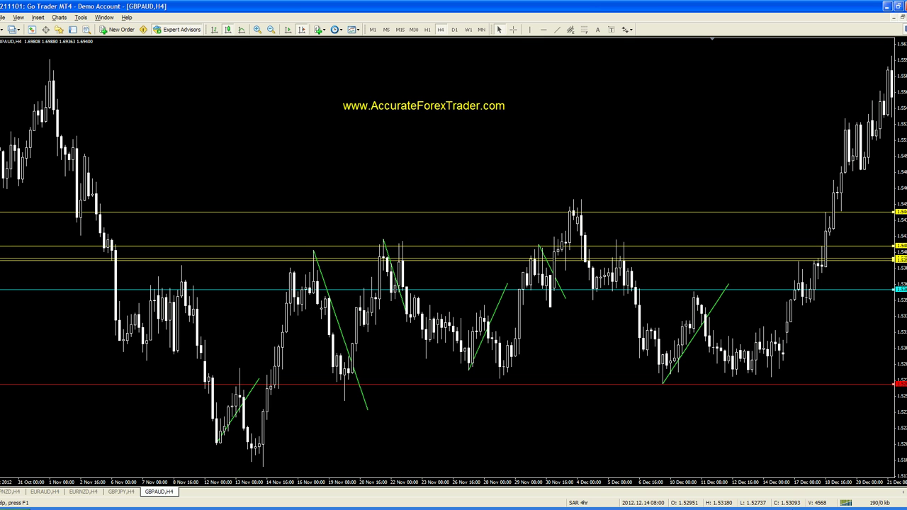
left_click_drag(779, 258, 780, 180)
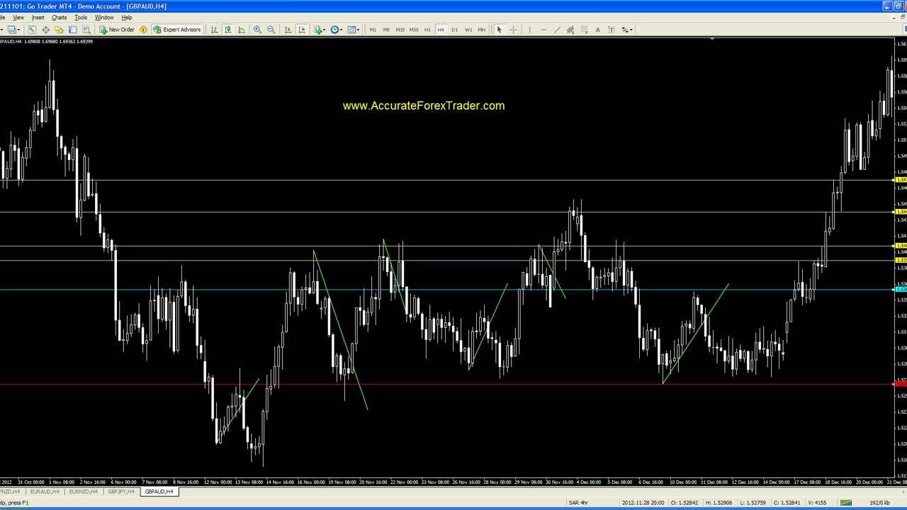
Step: Inspect the chart with the crosshair and measure the rise from the mid-November low to the early December high
middle_click(160, 410)
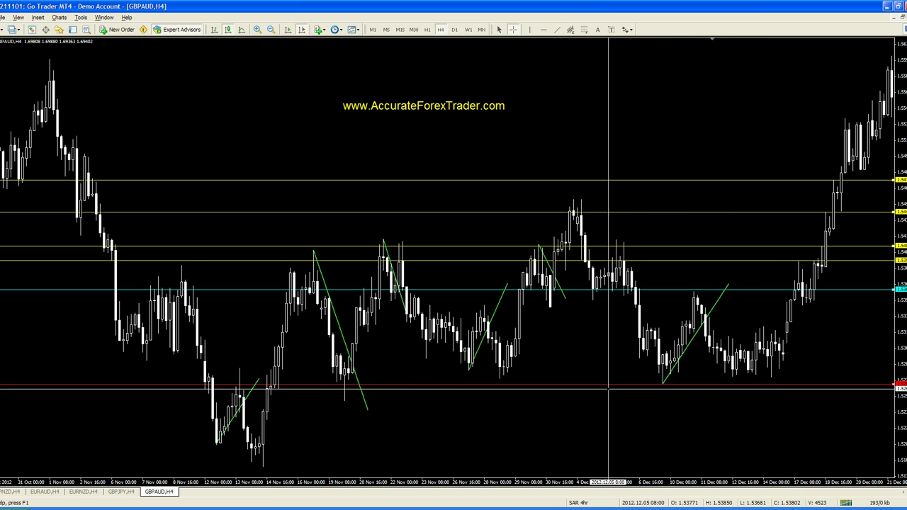
left_click(569, 356)
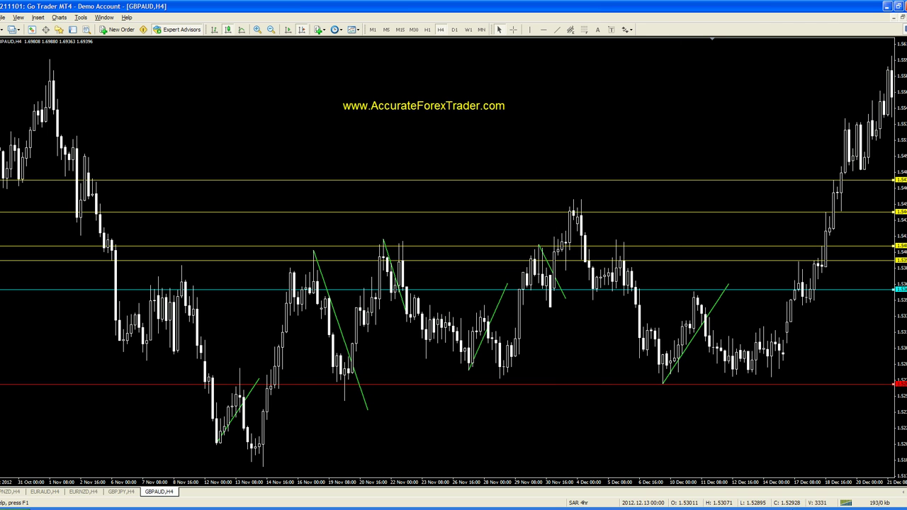
key("ctrl+f")
left_click_drag(266, 462, 568, 202)
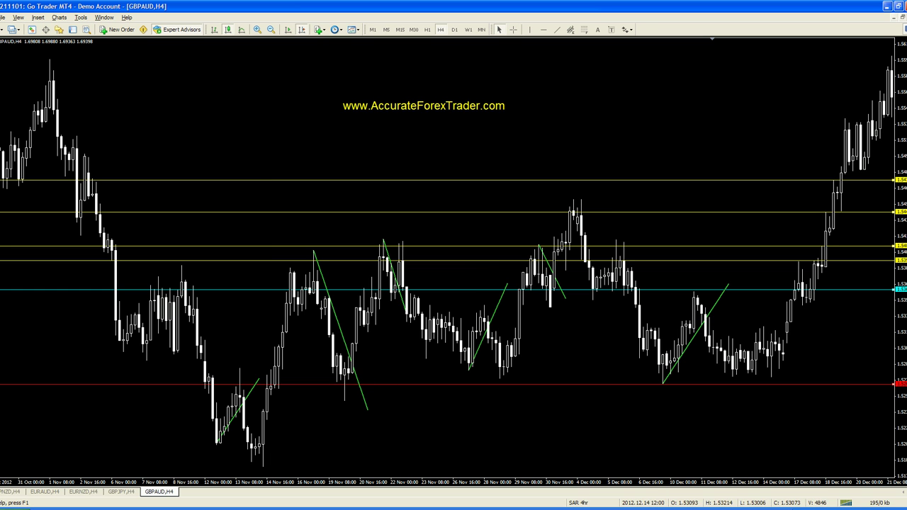